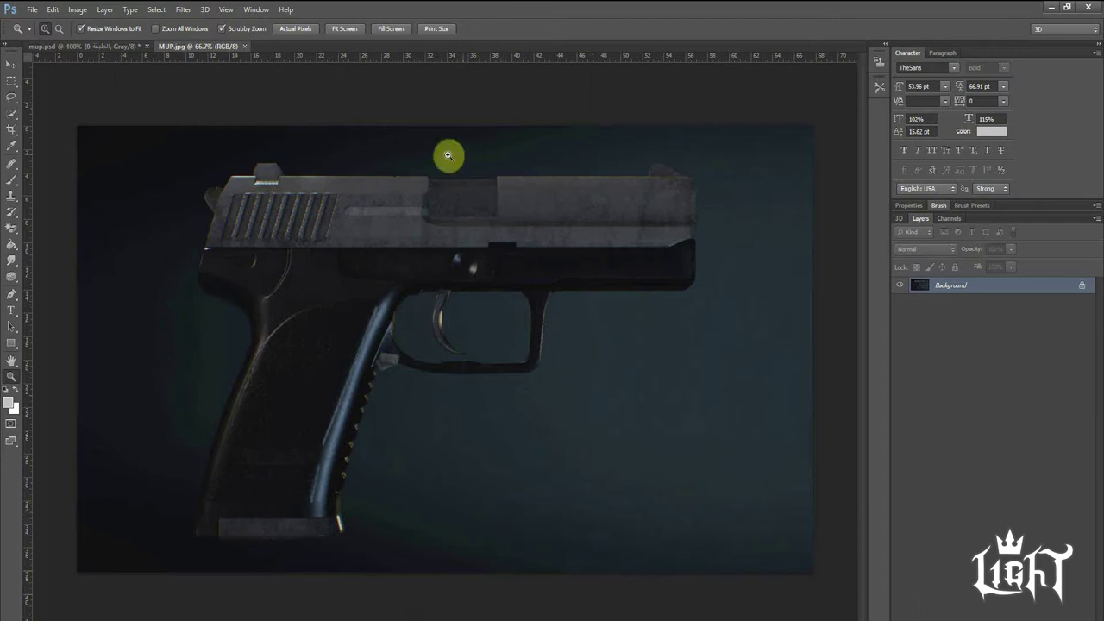
# Step: Compare with mup.psd, then try the Magic Eraser on the dark backdrop and undo it
pyautogui.click(92, 47)
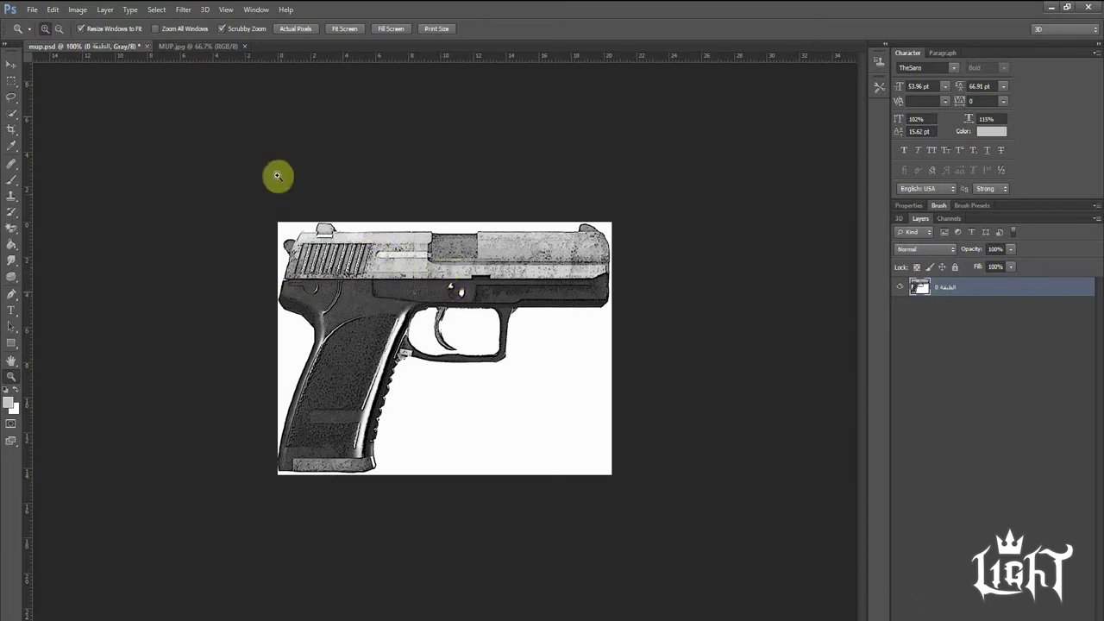
pyautogui.click(197, 48)
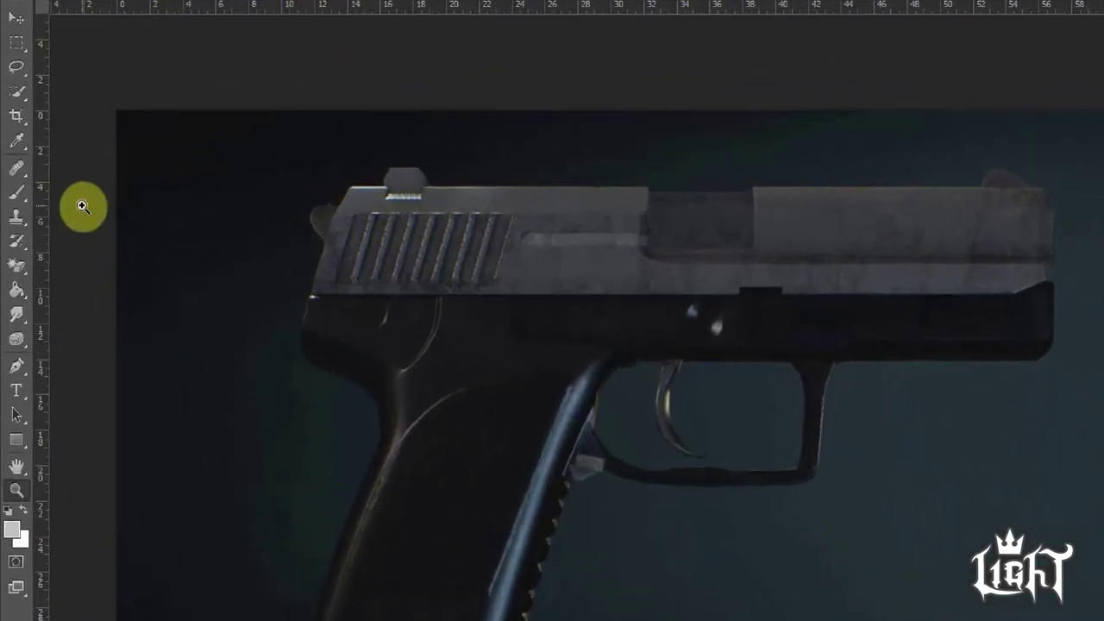
pyautogui.rightClick(23, 298)
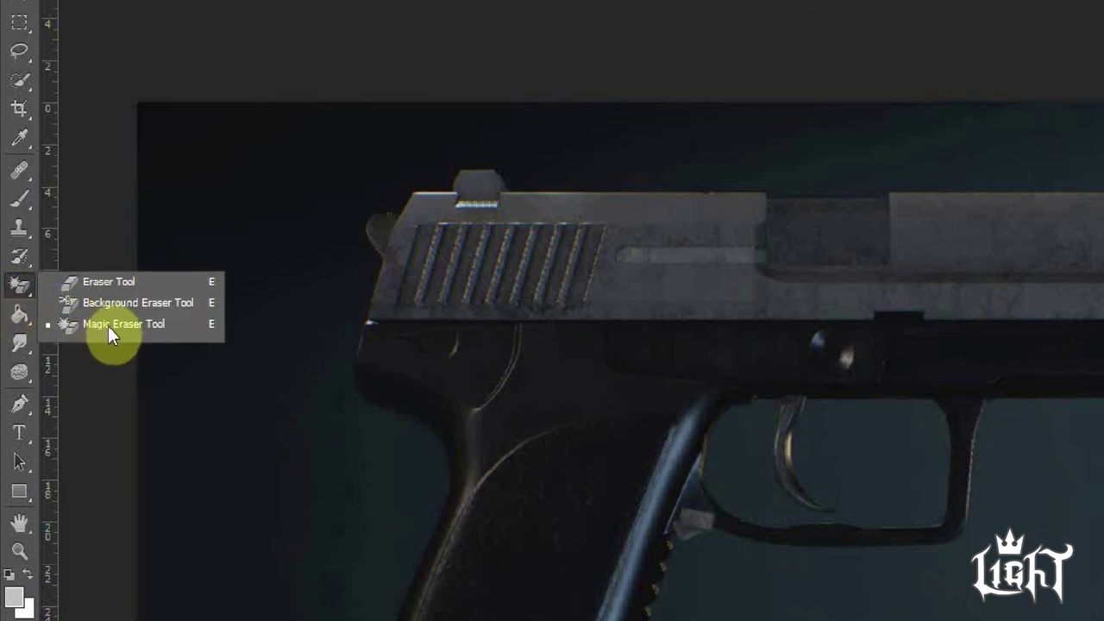
pyautogui.click(107, 326)
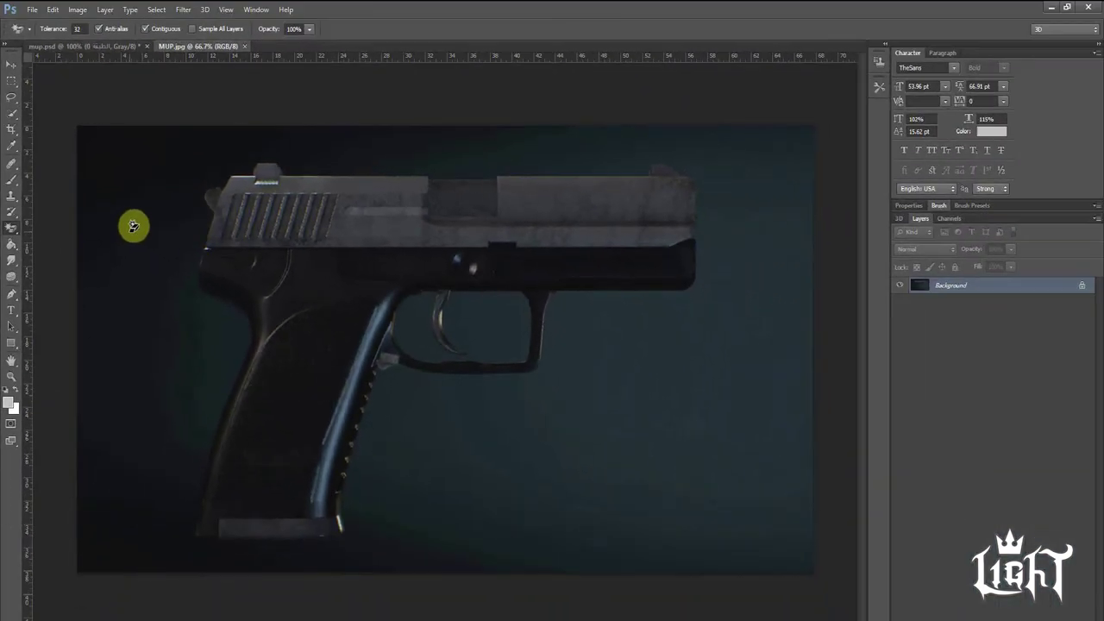
pyautogui.click(134, 226)
pyautogui.click(15, 67)
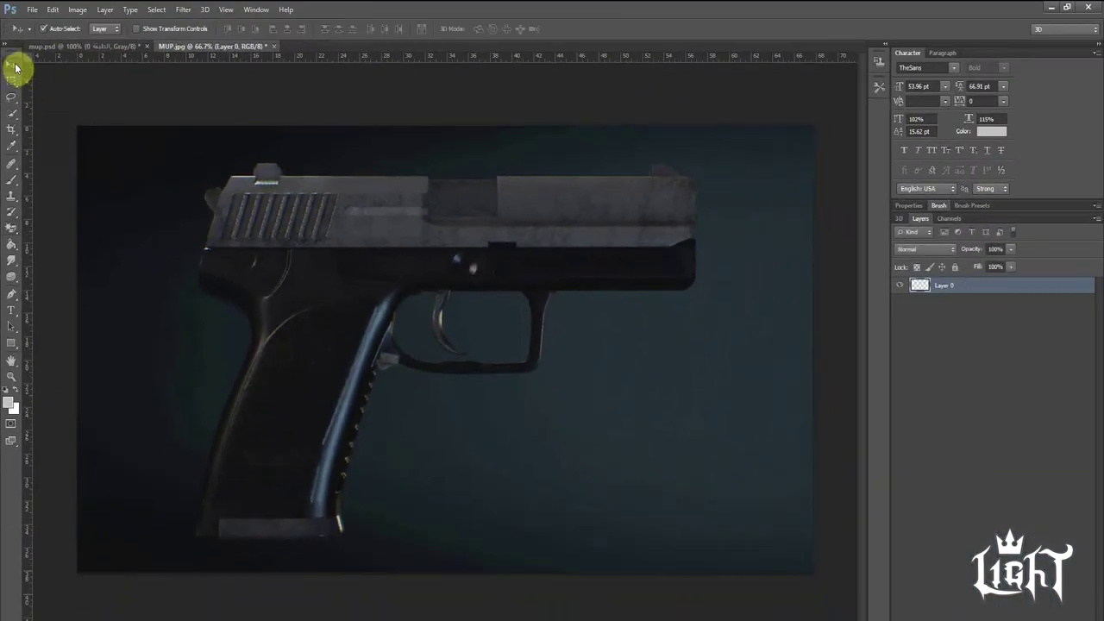
pyautogui.click(173, 237)
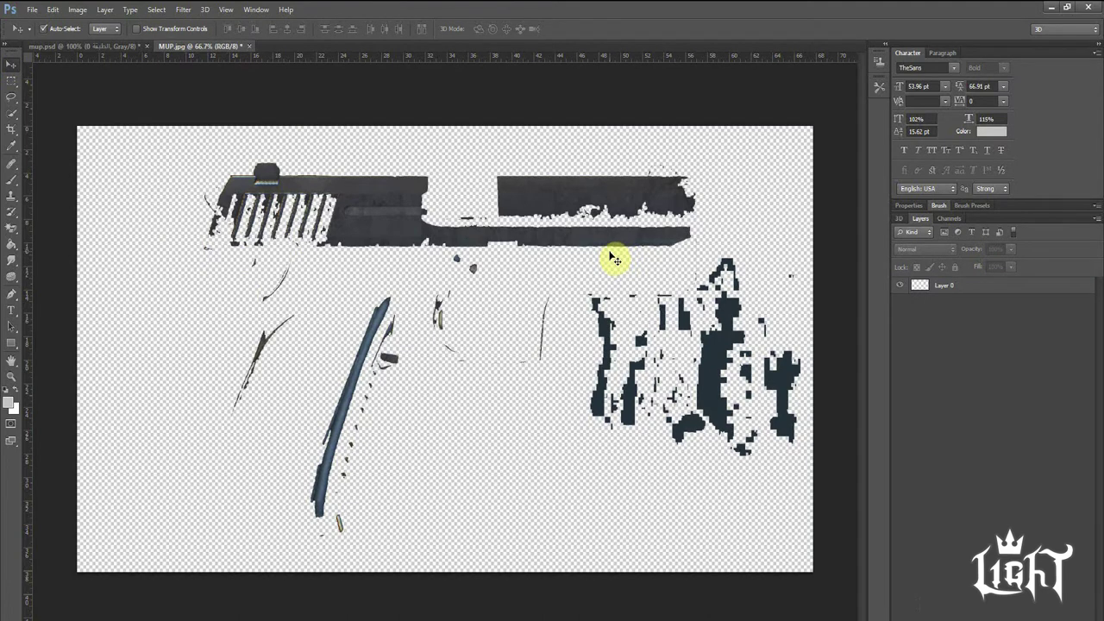
pyautogui.hotkey('ctrl', 'alt', 'z')
pyautogui.hotkey('ctrl', 'alt', 'z')
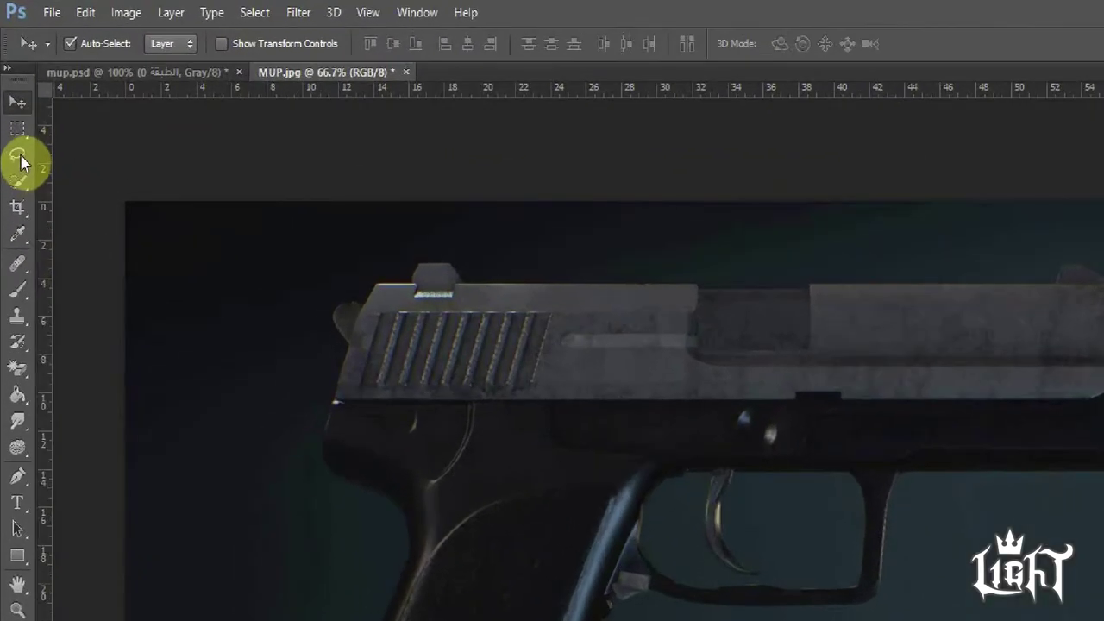
# Step: Draw a loose freehand Lasso outline around the pistol, then drop the selection
pyautogui.click(15, 105)
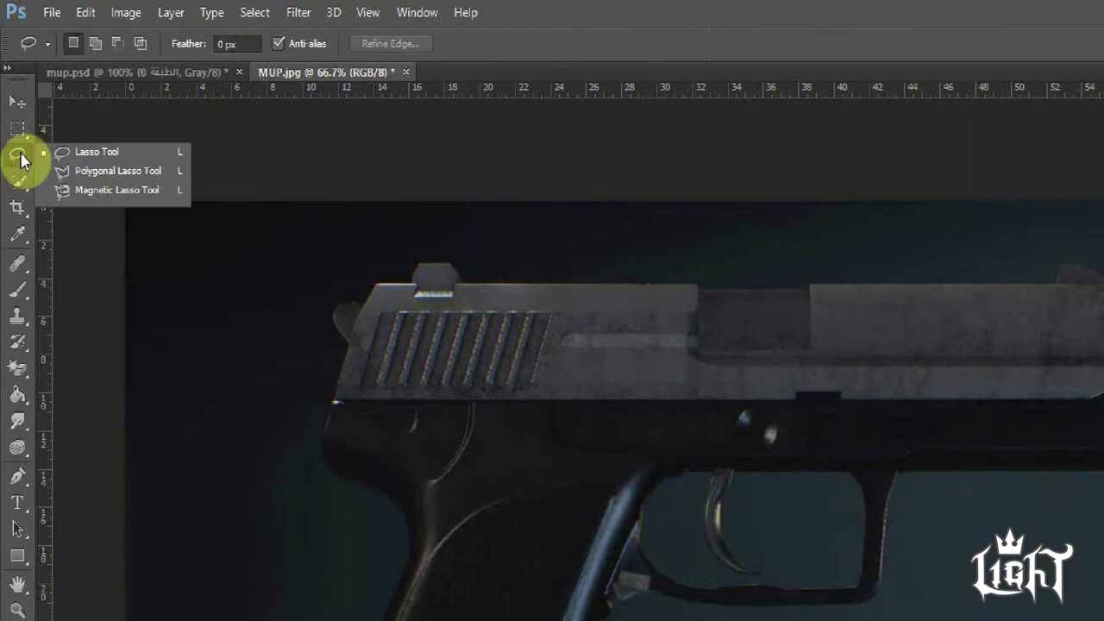
pyautogui.click(91, 153)
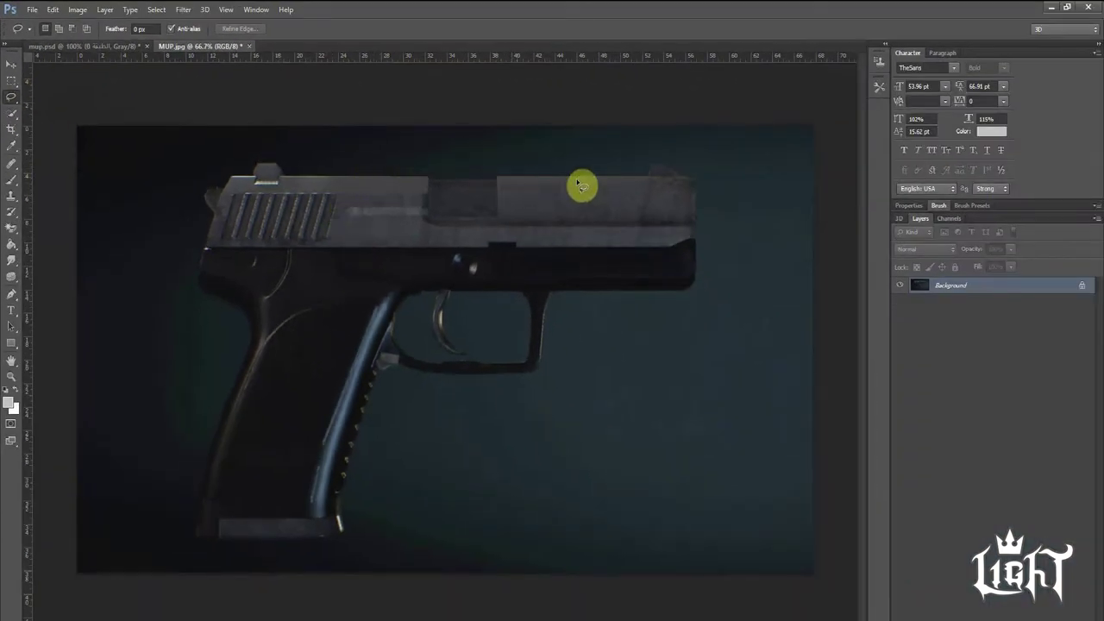
pyautogui.moveTo(688, 177)
pyautogui.mouseDown()
pyautogui.moveTo(365, 172)
pyautogui.moveTo(186, 526)
pyautogui.moveTo(685, 310)
pyautogui.mouseUp()
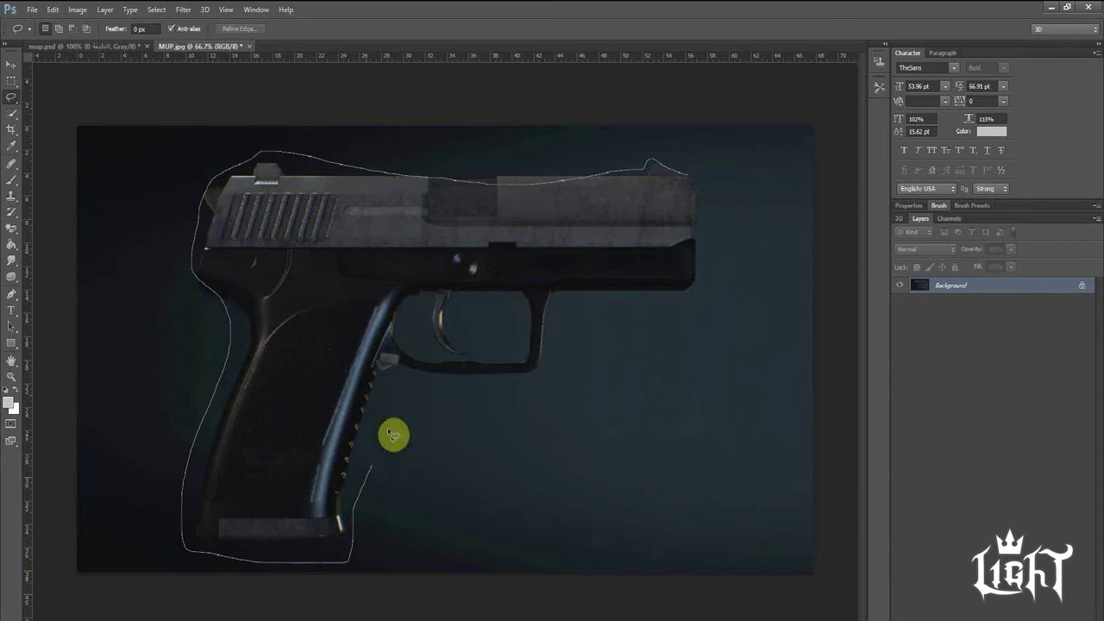
pyautogui.moveTo(686, 311); pyautogui.dragTo(690, 175)
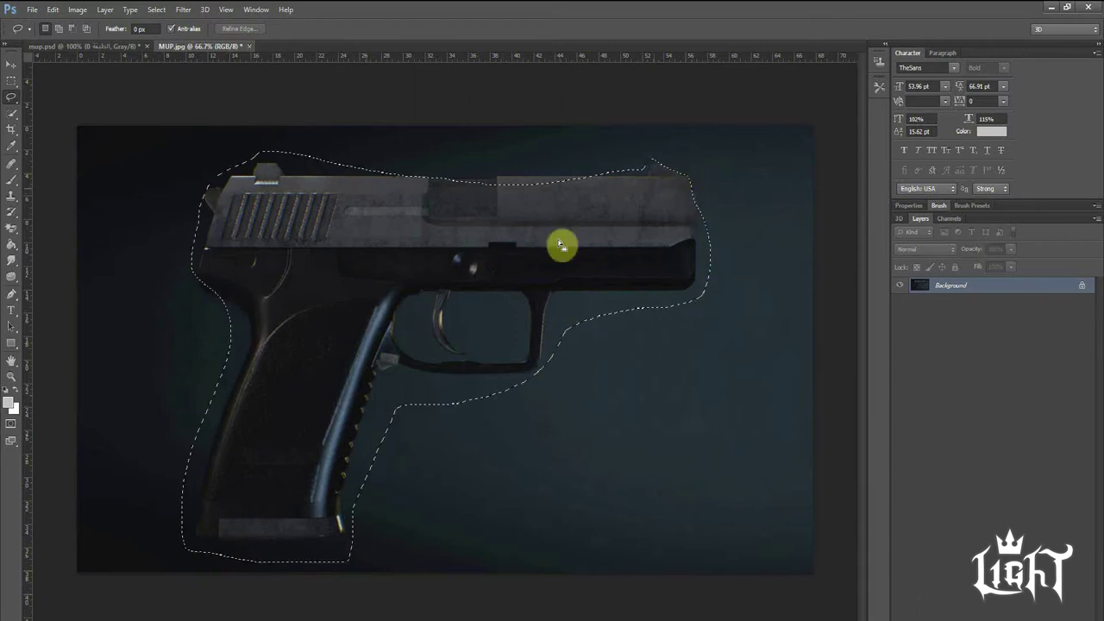
pyautogui.click(366, 293)
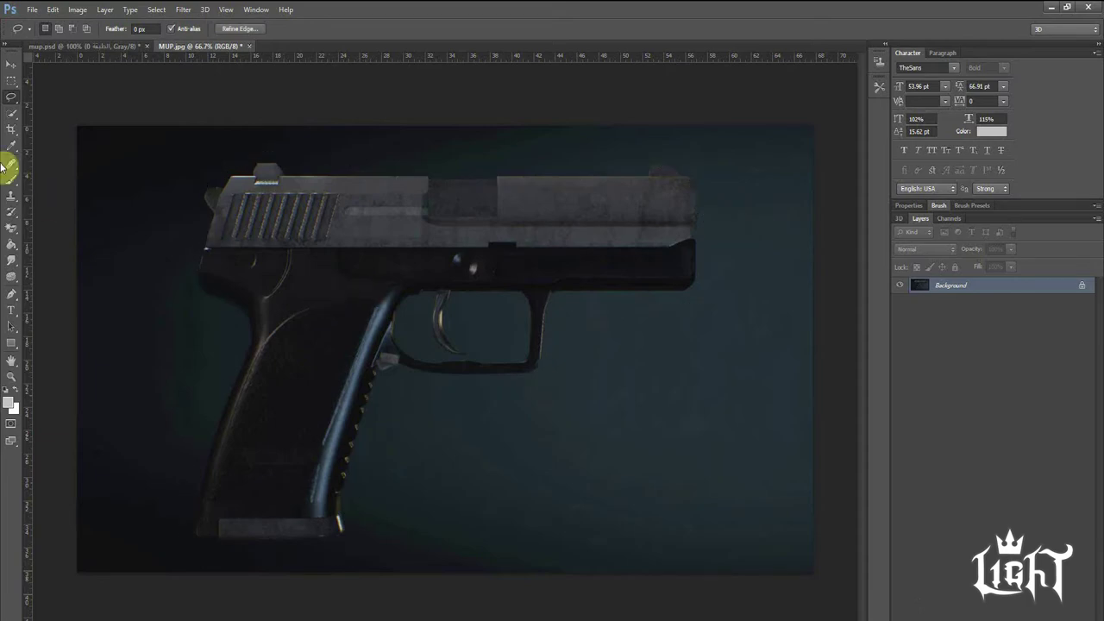
# Step: Paint a Quick Selection over the pistol slide and subtract the surrounding background areas
pyautogui.click(11, 121)
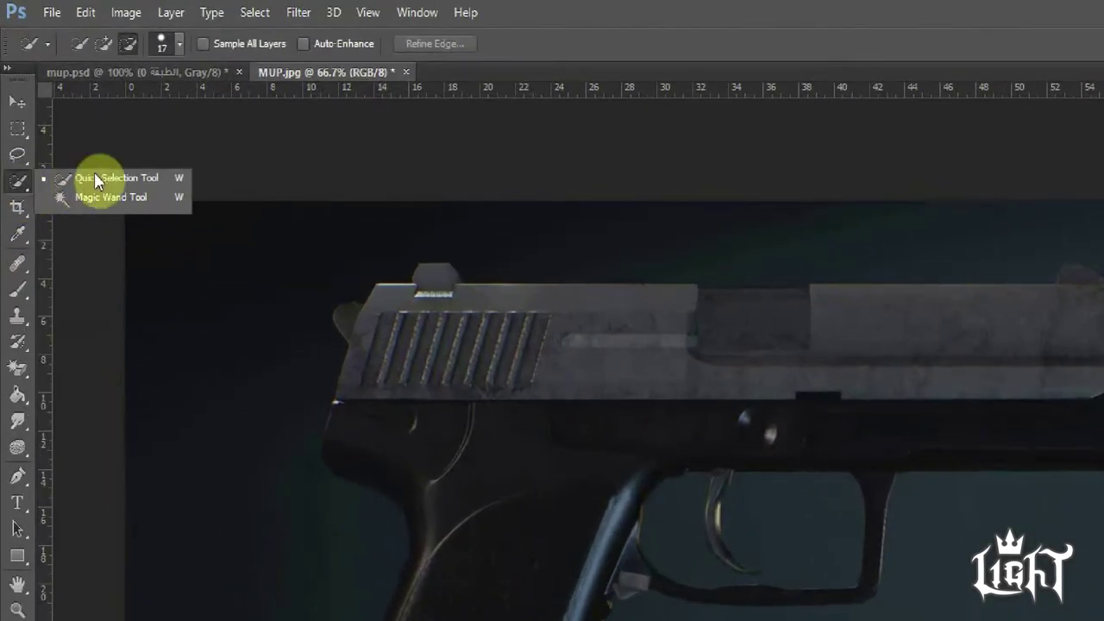
pyautogui.click(103, 182)
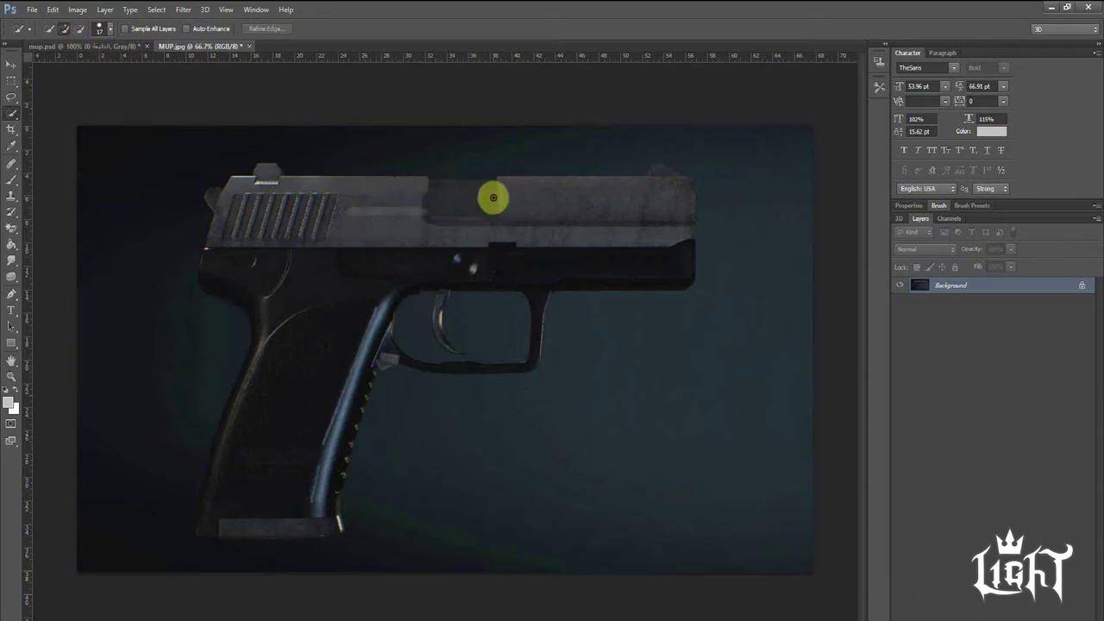
pyautogui.moveTo(478, 204)
pyautogui.mouseDown()
pyautogui.moveTo(316, 270)
pyautogui.moveTo(271, 460)
pyautogui.moveTo(276, 512)
pyautogui.moveTo(315, 216)
pyautogui.moveTo(249, 217)
pyautogui.moveTo(232, 247)
pyautogui.moveTo(247, 259)
pyautogui.moveTo(273, 247)
pyautogui.moveTo(300, 212)
pyautogui.mouseUp()
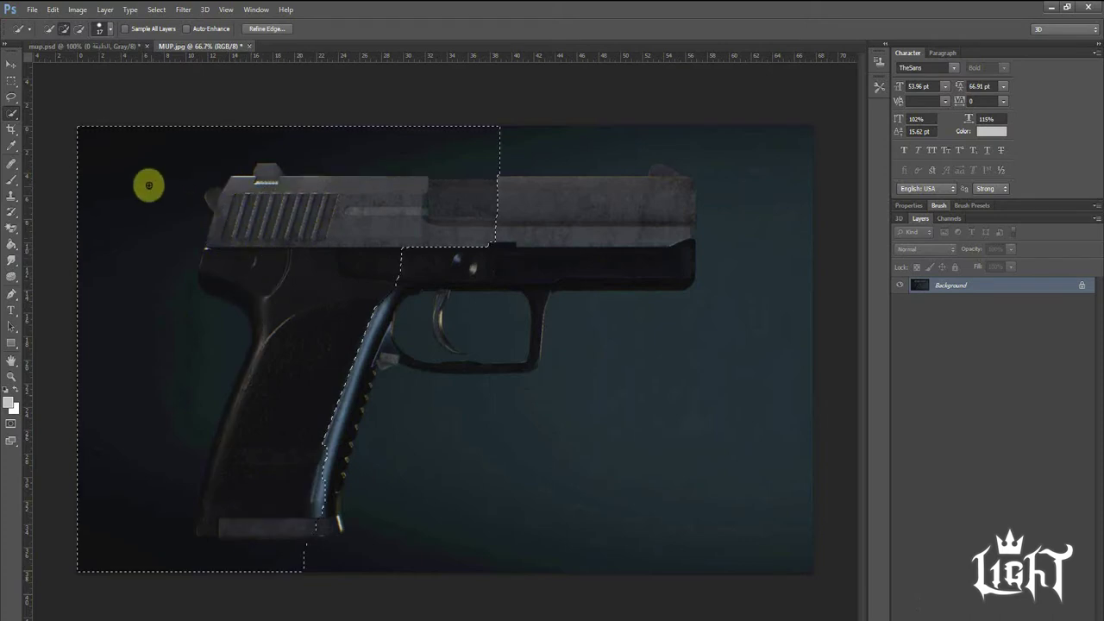
pyautogui.click(82, 29)
pyautogui.moveTo(182, 130)
pyautogui.mouseDown()
pyautogui.moveTo(123, 285)
pyautogui.moveTo(144, 337)
pyautogui.moveTo(153, 439)
pyautogui.moveTo(140, 515)
pyautogui.moveTo(169, 435)
pyautogui.moveTo(197, 552)
pyautogui.moveTo(308, 568)
pyautogui.mouseUp()
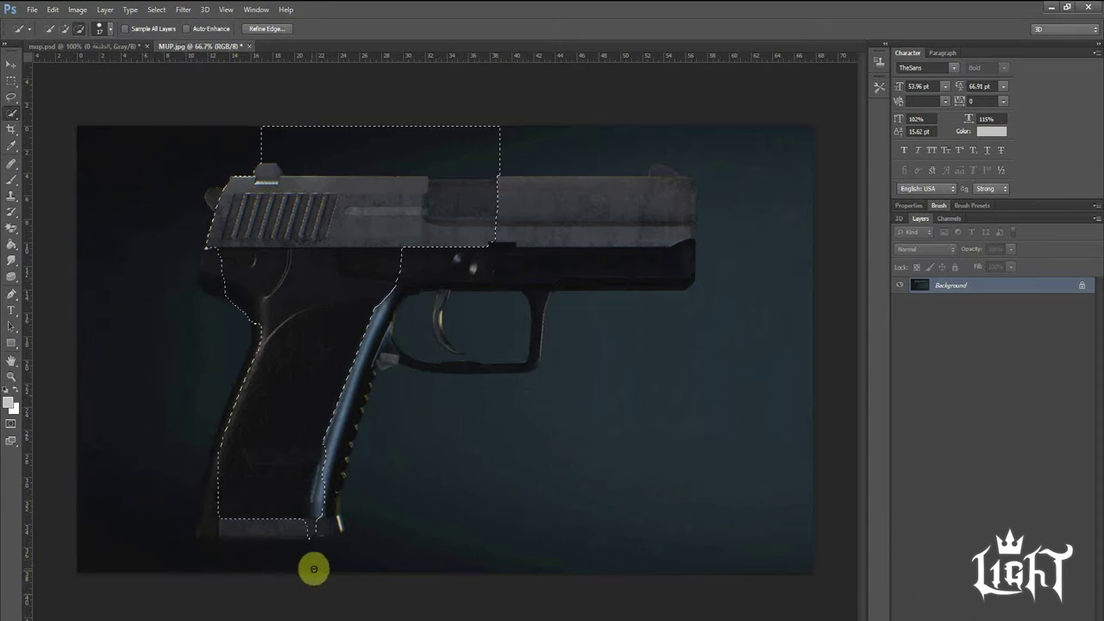
pyautogui.moveTo(242, 76)
pyautogui.mouseDown()
pyautogui.moveTo(285, 135)
pyautogui.moveTo(501, 158)
pyautogui.mouseUp()
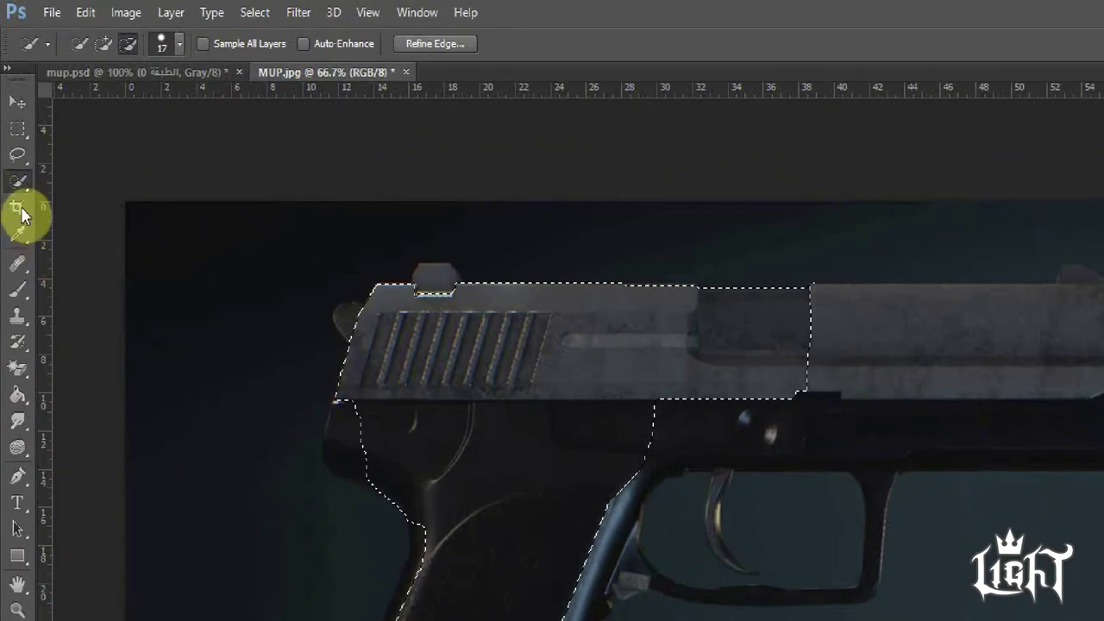
# Step: Choose the Magnetic Lasso Tool from the Lasso flyout
pyautogui.click(18, 160)
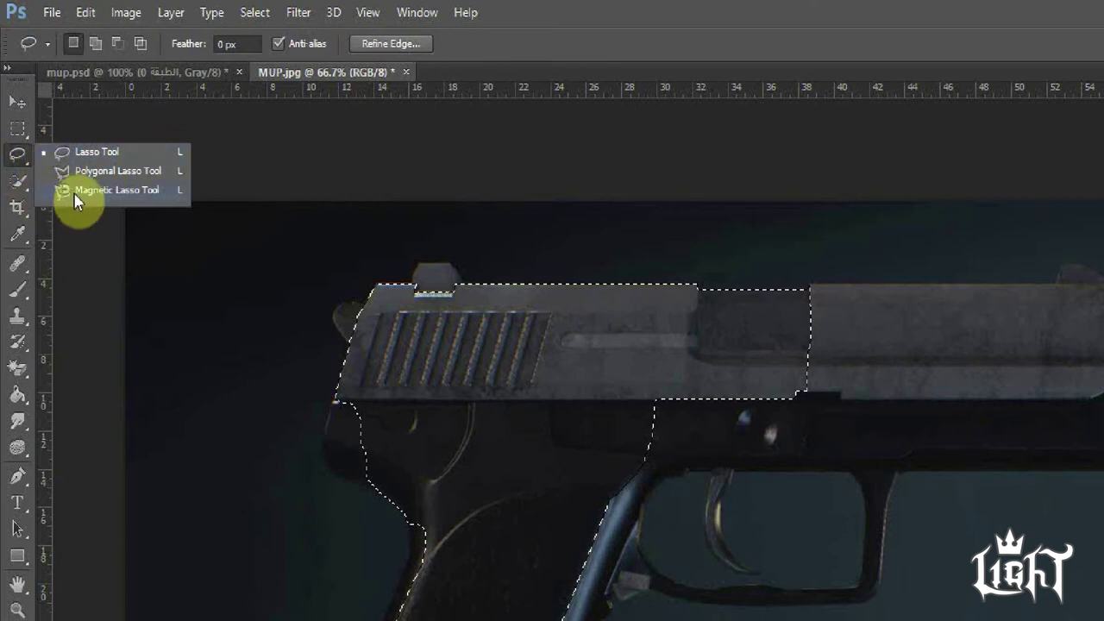
pyautogui.click(74, 191)
pyautogui.click(24, 156)
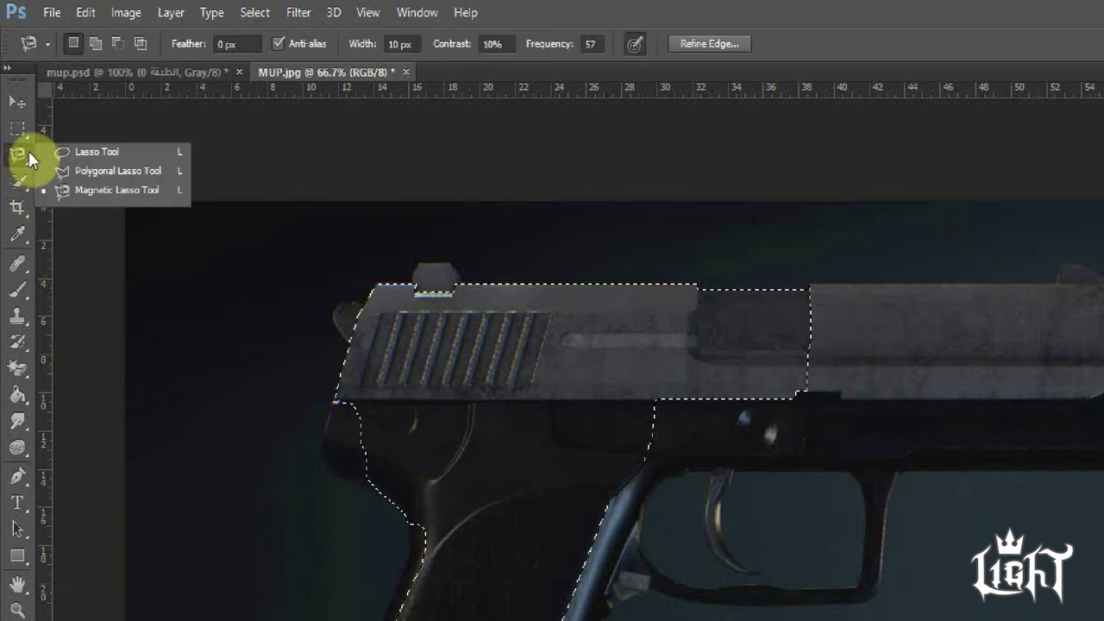
pyautogui.click(102, 191)
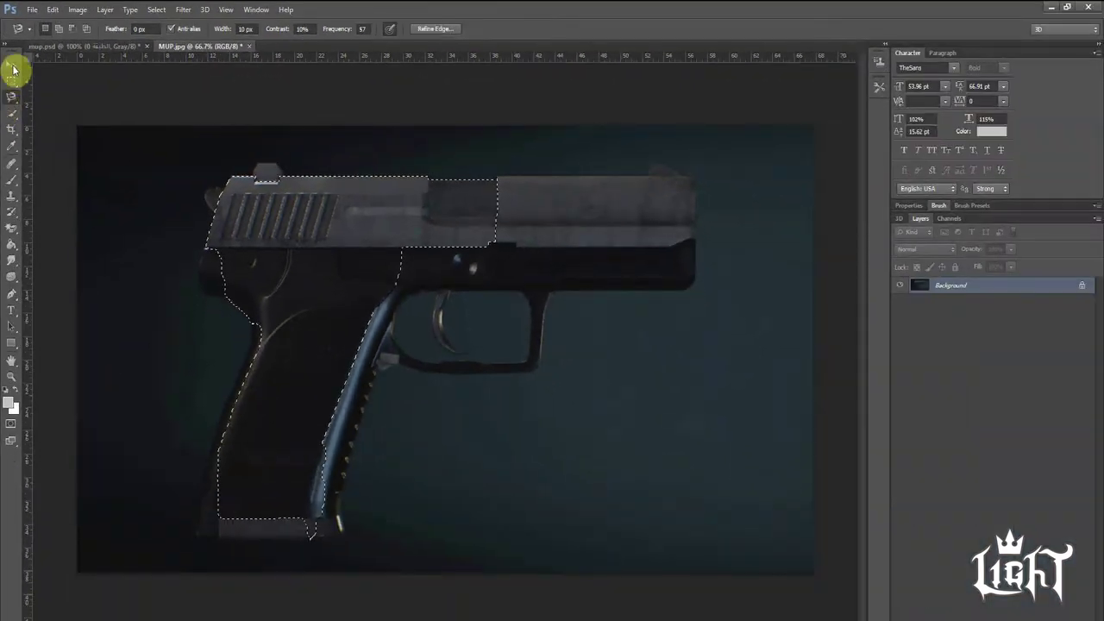
pyautogui.click(12, 80)
pyautogui.rightClick(12, 80)
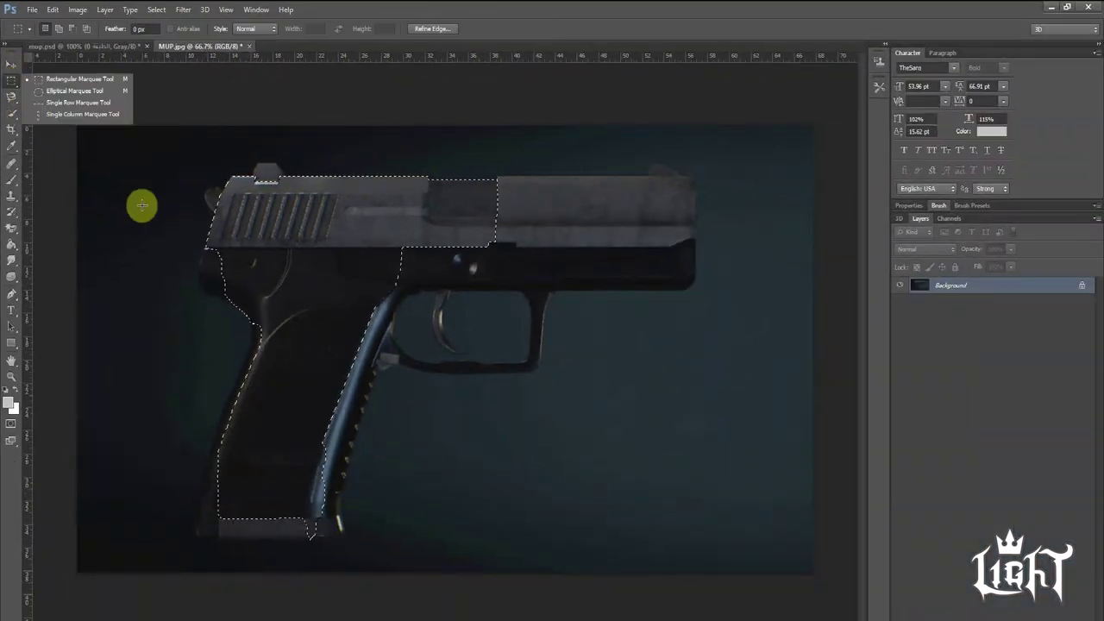
pyautogui.click(12, 97)
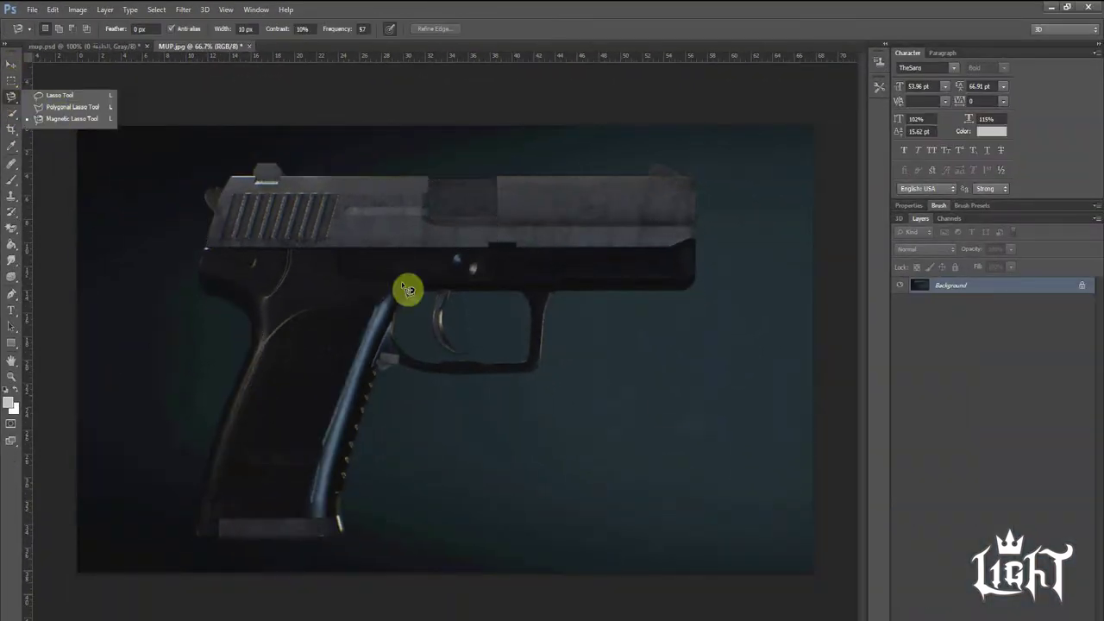
# Step: Magnetic-trace the pistol, anchoring along the slide top and front corner, close it, and copy
pyautogui.click(557, 300)
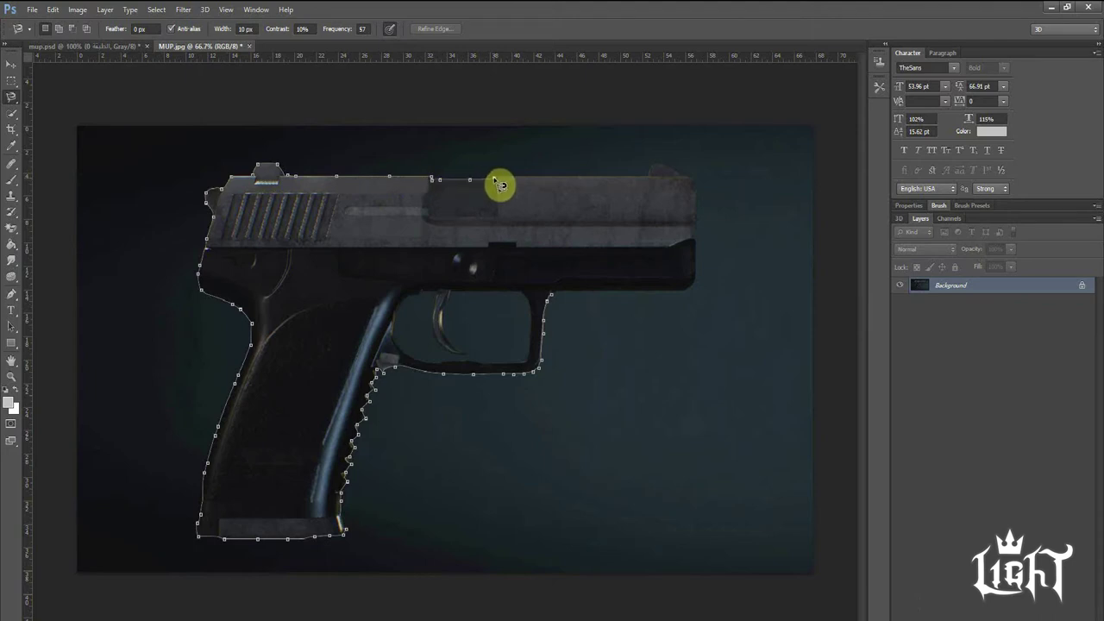
pyautogui.click(651, 164)
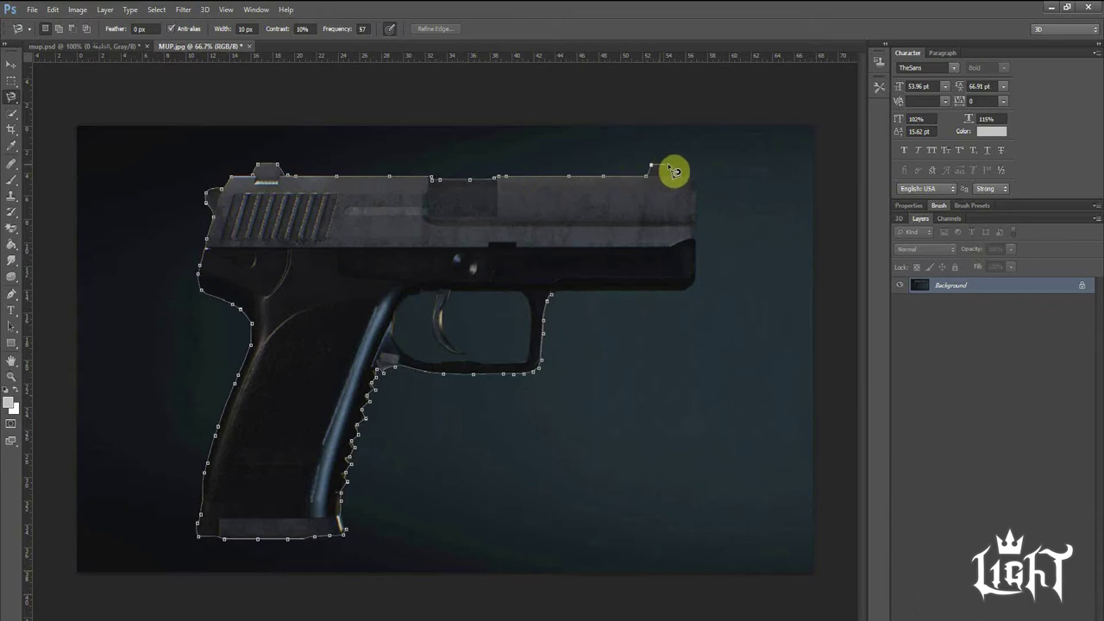
pyautogui.click(695, 184)
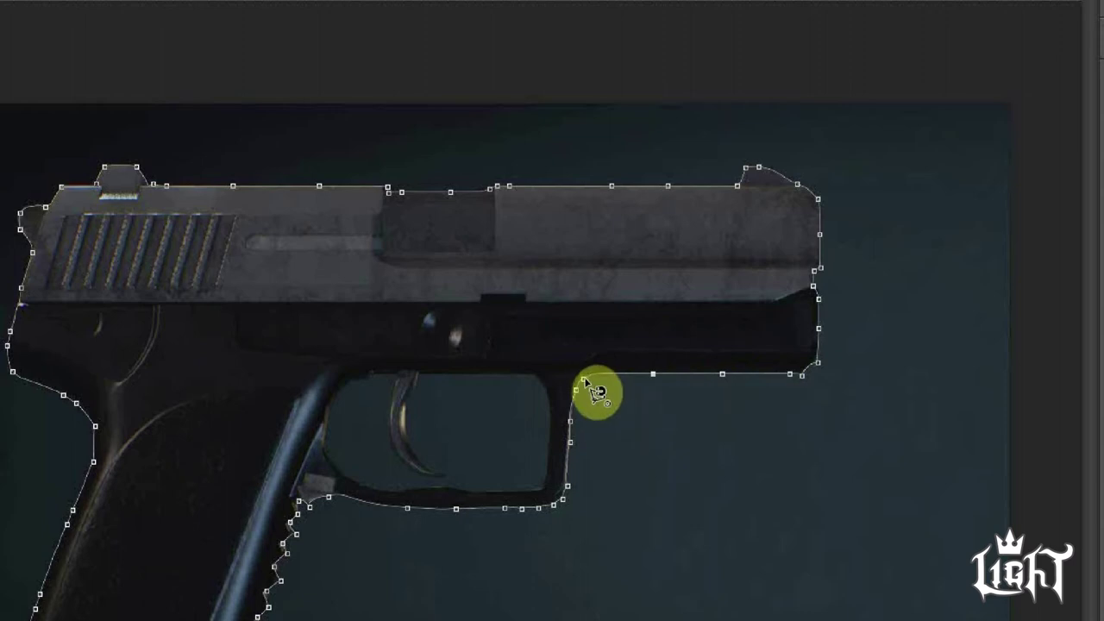
pyautogui.click(587, 385)
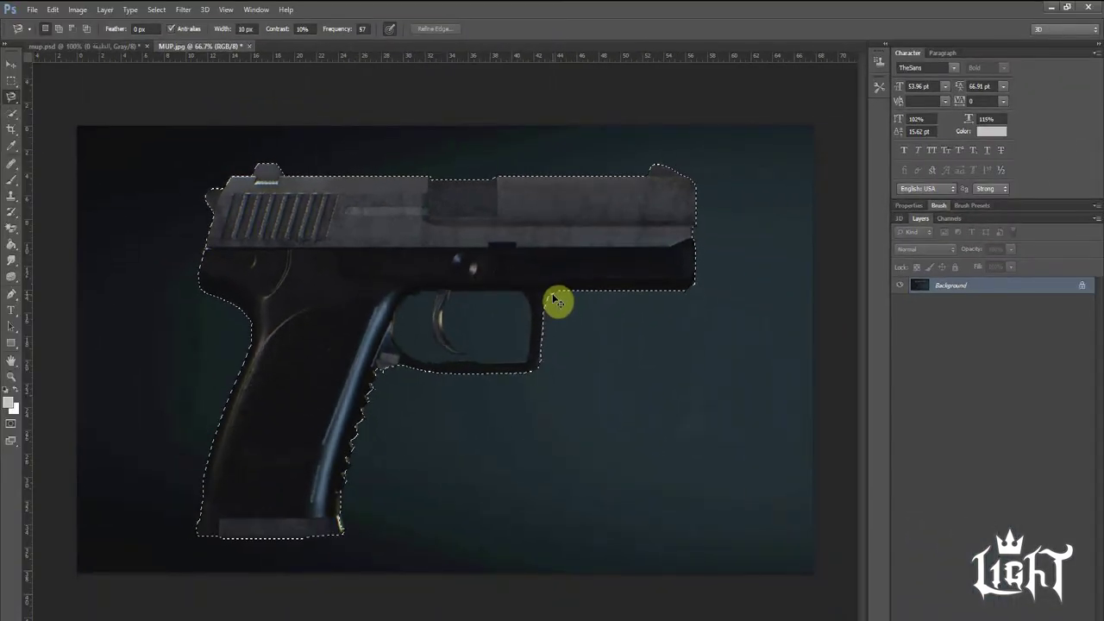
pyautogui.hotkey('ctrl', 'c')
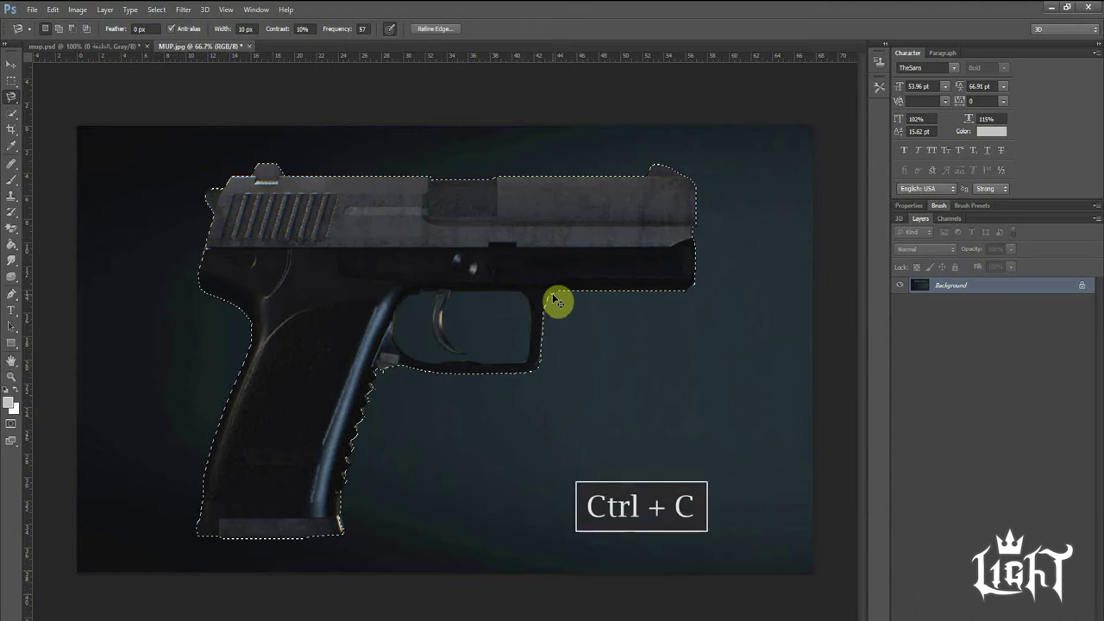
# Step: Copy the selection and create a new white, clipboard-sized document
pyautogui.click(57, 14)
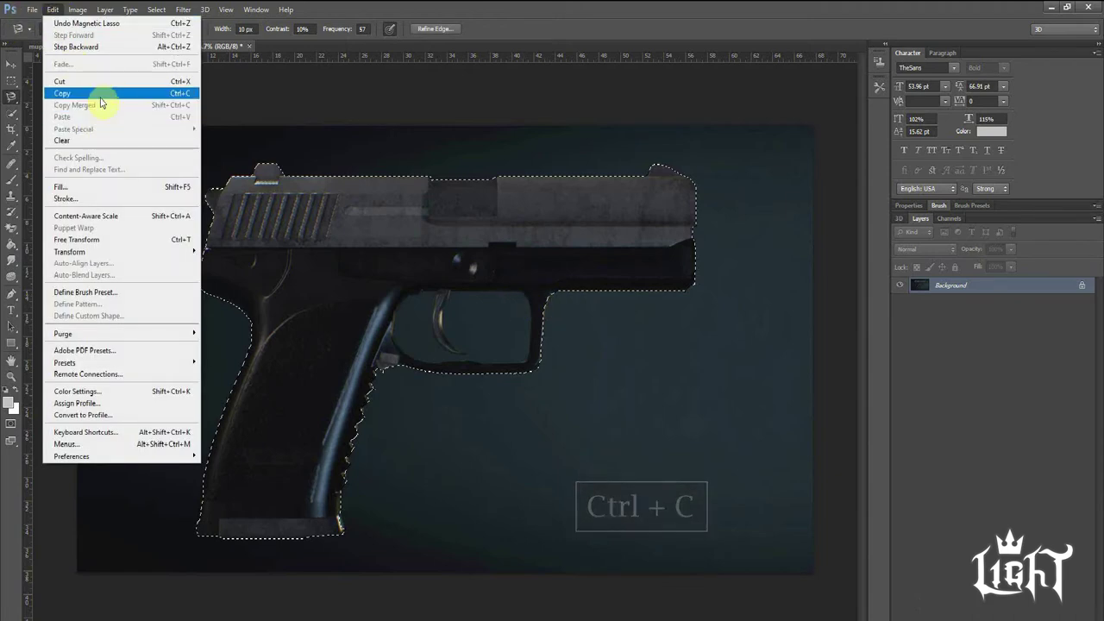
pyautogui.click(101, 93)
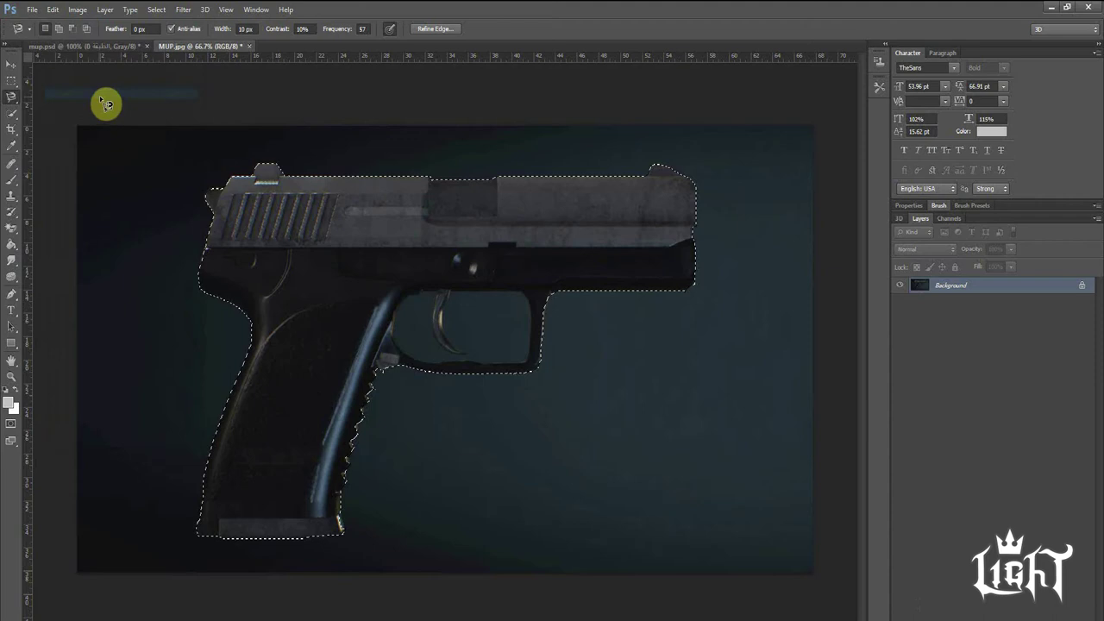
pyautogui.click(31, 11)
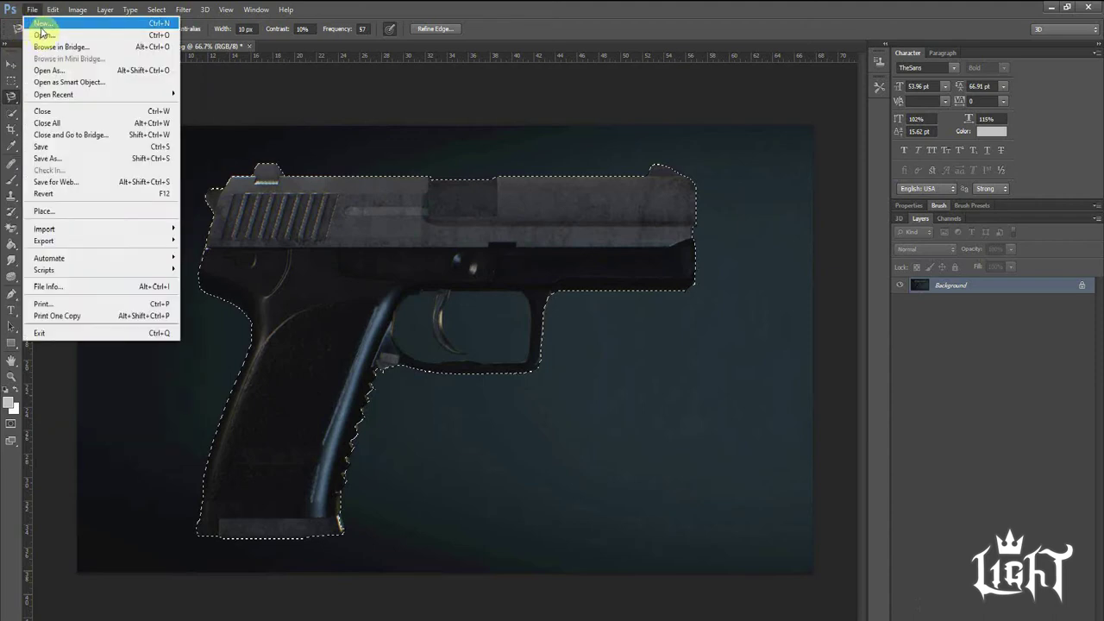
pyautogui.click(41, 26)
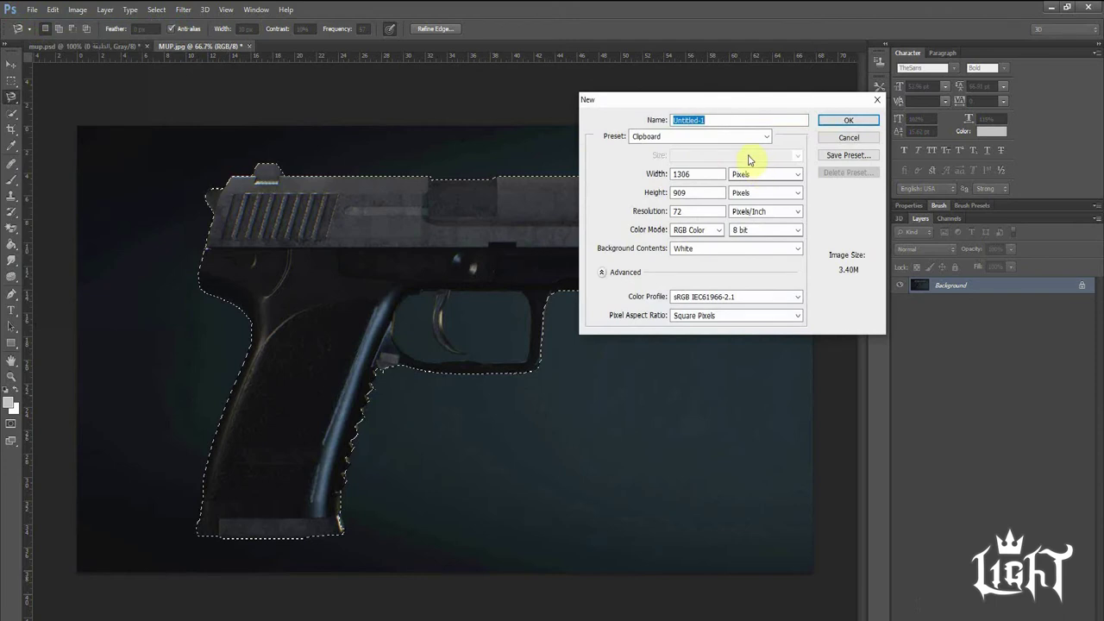
pyautogui.click(834, 125)
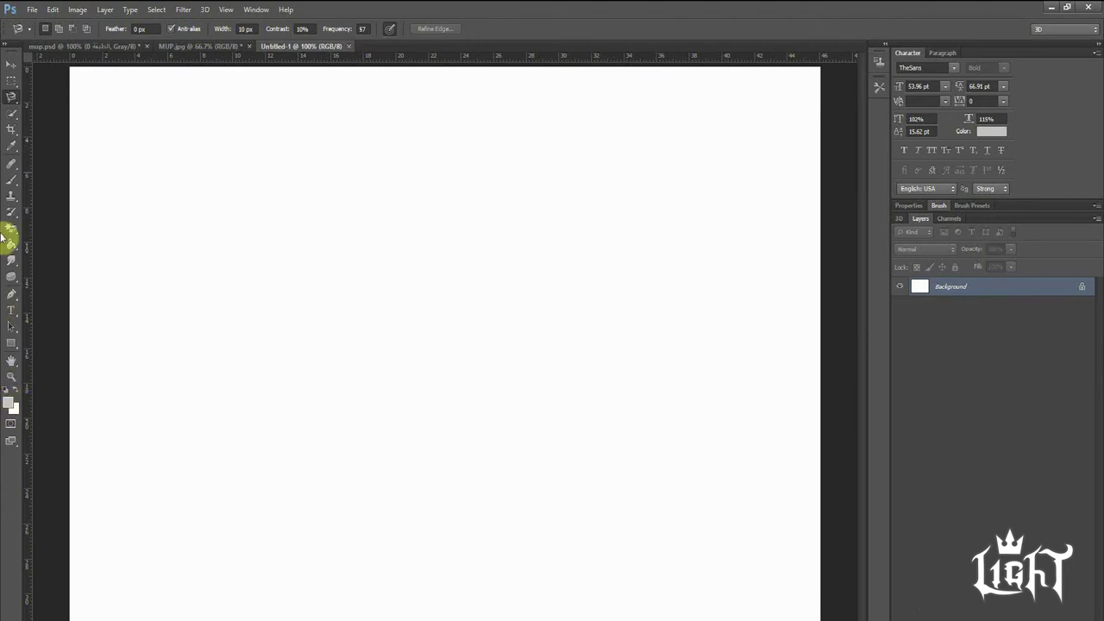
# Step: Paste the pistol as Layer 1 and zoom out to show the whole gun
pyautogui.click(50, 9)
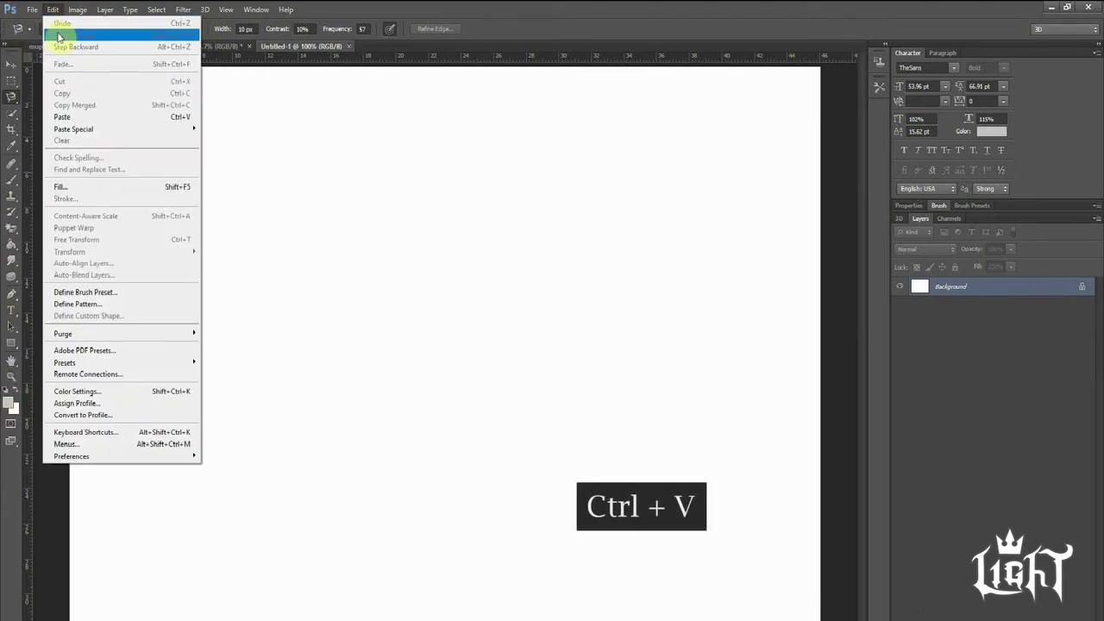
pyautogui.click(108, 116)
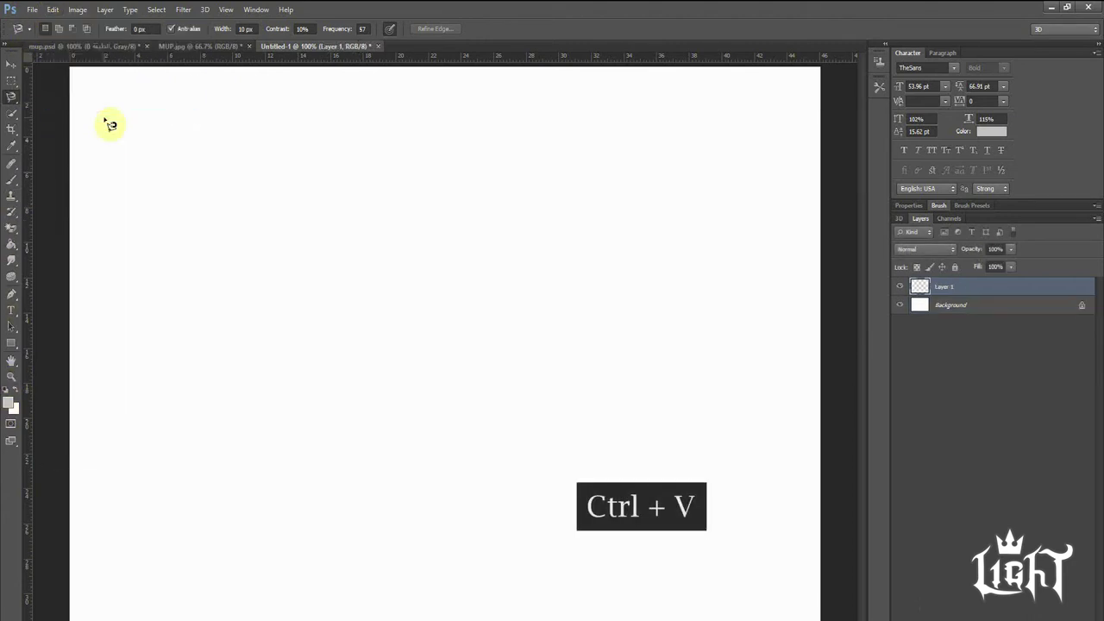
pyautogui.click(10, 65)
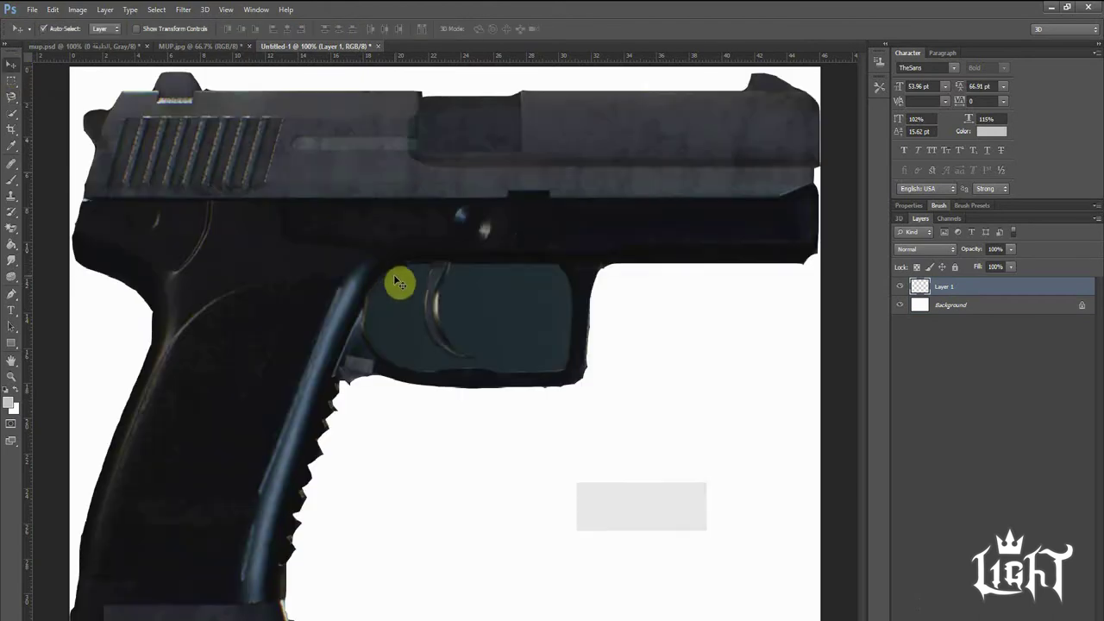
pyautogui.click(10, 376)
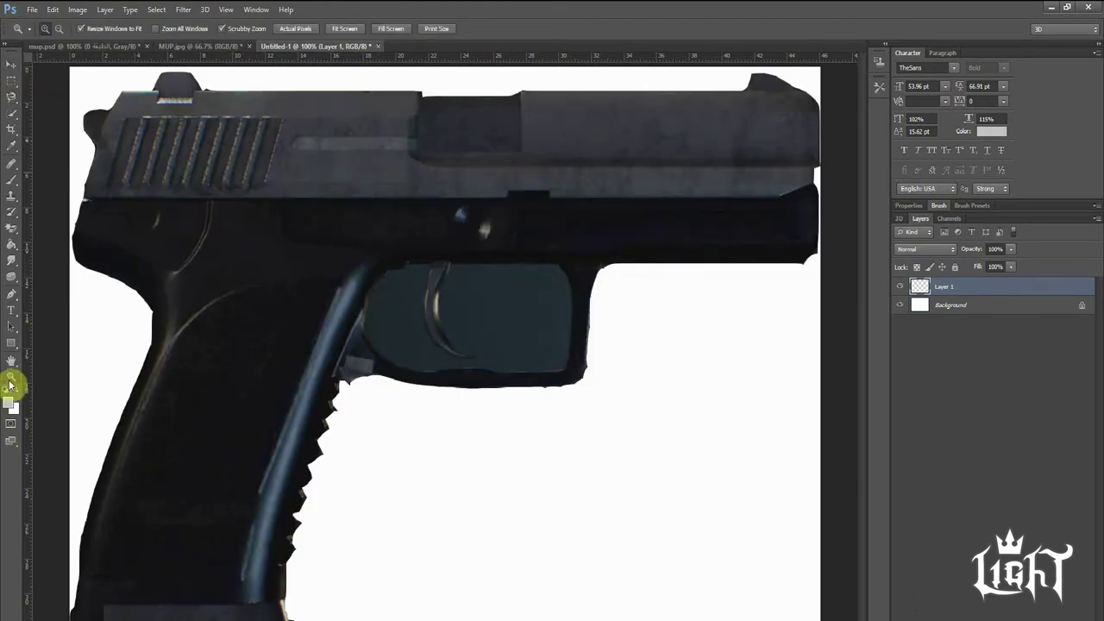
pyautogui.rightClick(285, 332)
pyautogui.click(352, 398)
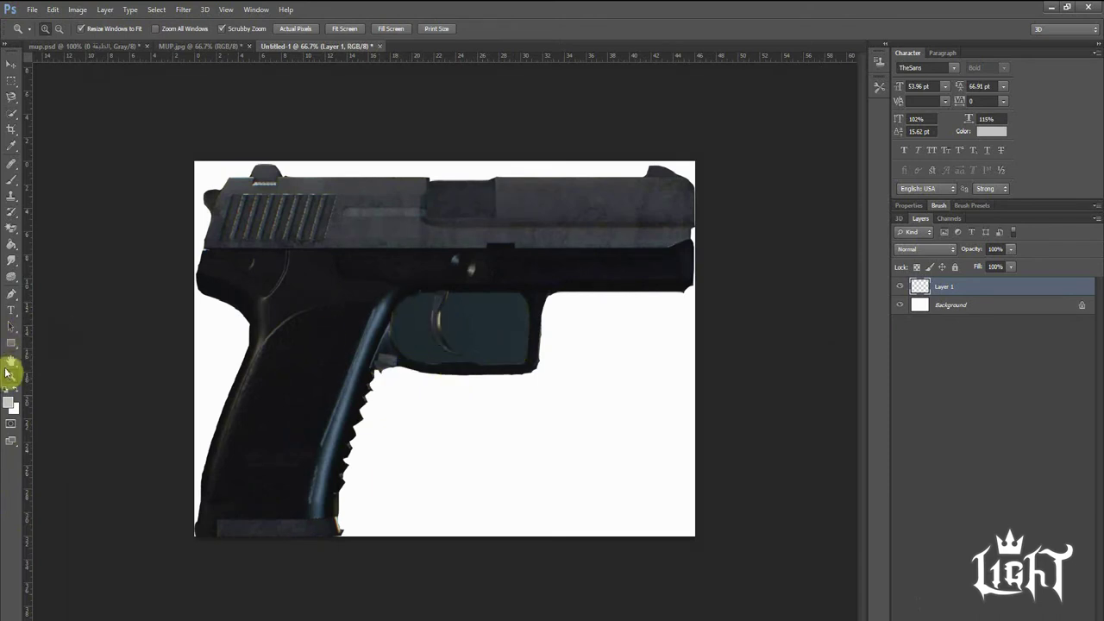
# Step: Zoom in on the trigger and erase the dark backdrop inside and left of the guard
pyautogui.click(454, 313)
pyautogui.click(485, 350)
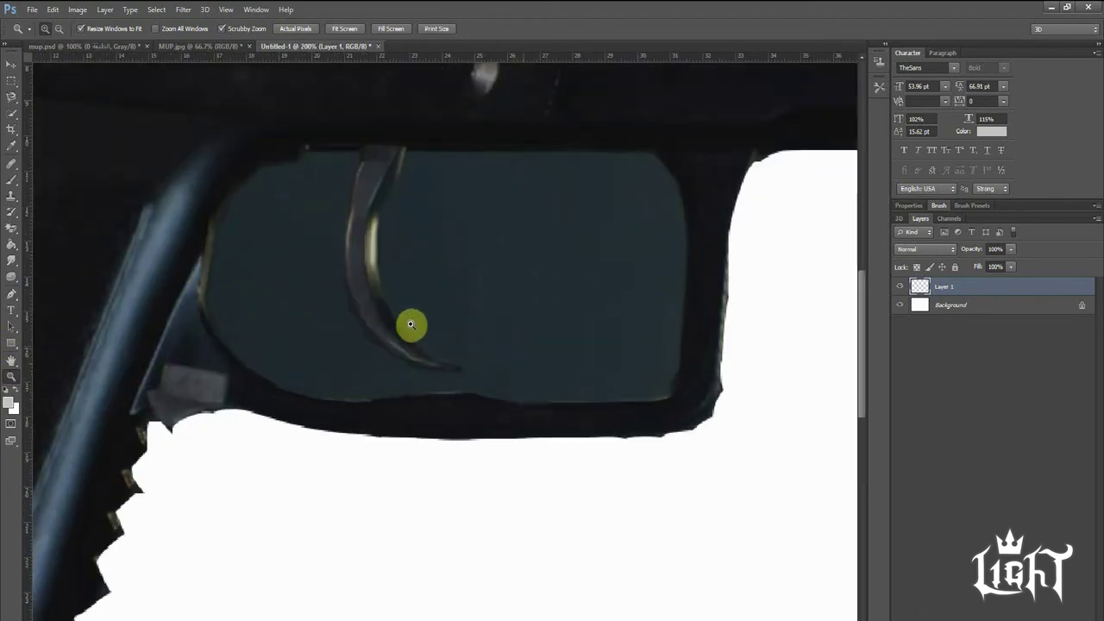
pyautogui.click(408, 322)
pyautogui.rightClick(12, 230)
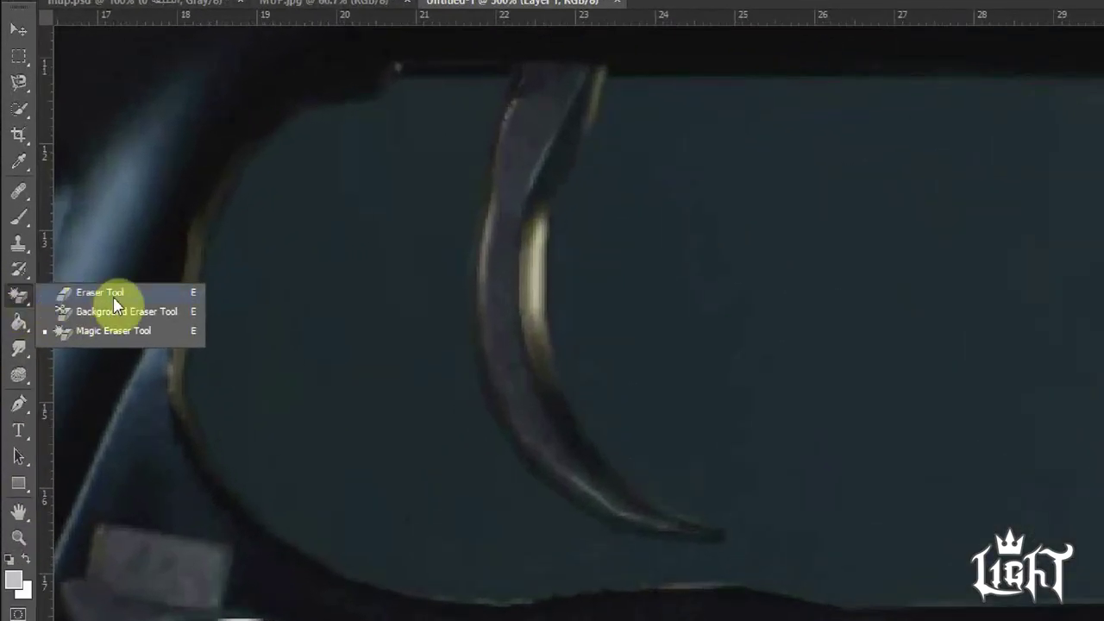
pyautogui.click(113, 297)
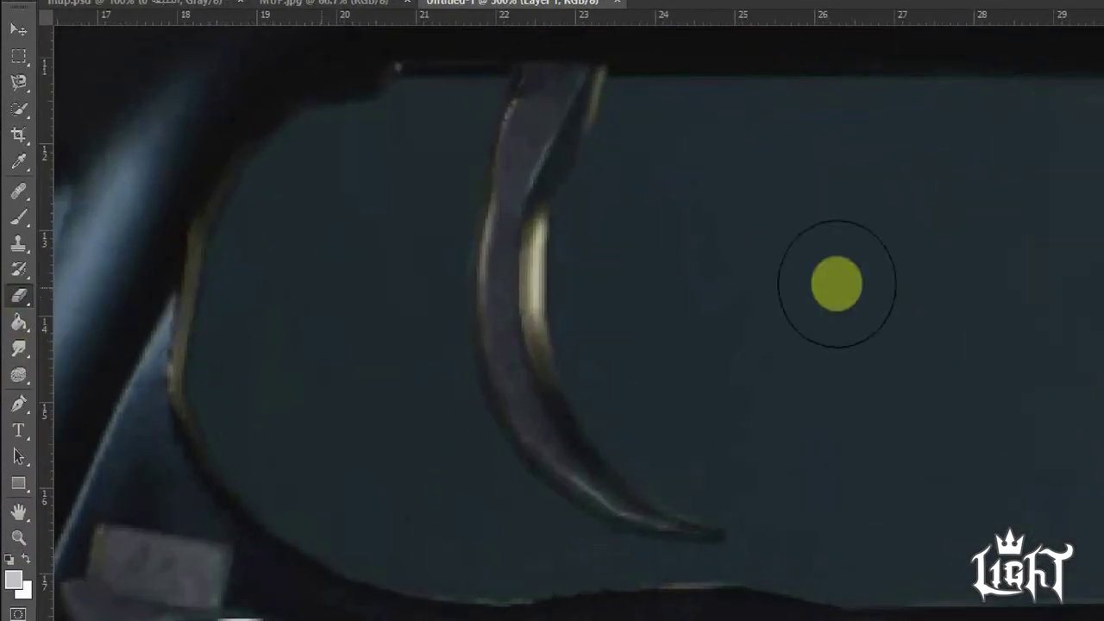
pyautogui.moveTo(880, 233); pyautogui.dragTo(941, 251)
pyautogui.moveTo(584, 244)
pyautogui.mouseDown()
pyautogui.moveTo(480, 263)
pyautogui.moveTo(423, 172)
pyautogui.moveTo(423, 288)
pyautogui.moveTo(599, 330)
pyautogui.moveTo(665, 172)
pyautogui.moveTo(402, 158)
pyautogui.moveTo(633, 233)
pyautogui.moveTo(606, 222)
pyautogui.mouseUp()
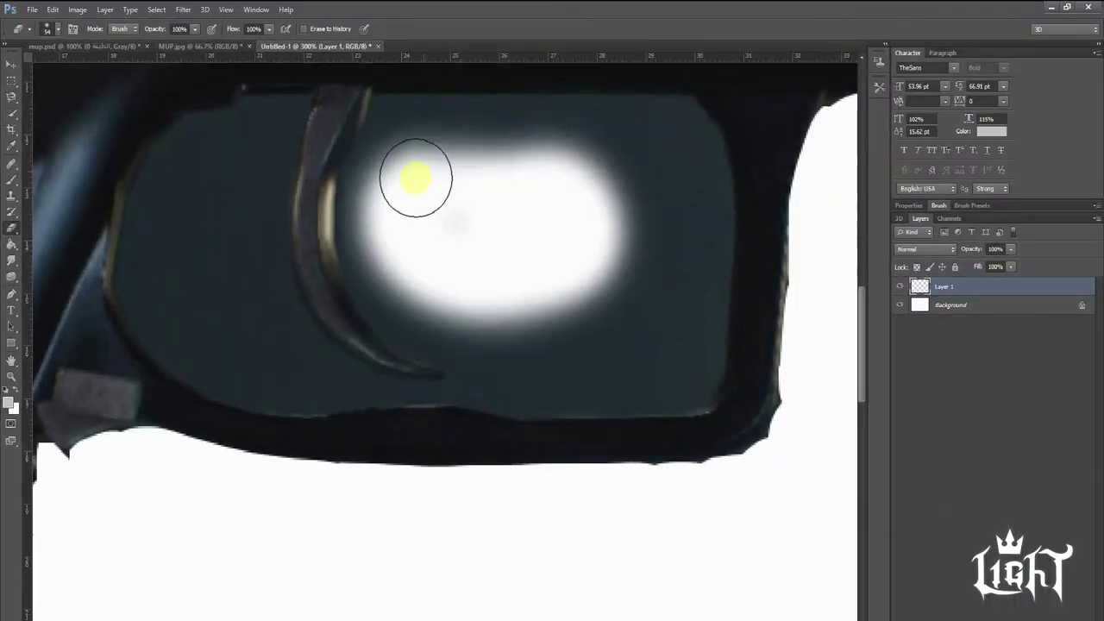
pyautogui.moveTo(153, 343)
pyautogui.mouseDown()
pyautogui.moveTo(234, 155)
pyautogui.moveTo(249, 337)
pyautogui.moveTo(287, 367)
pyautogui.moveTo(172, 184)
pyautogui.moveTo(254, 140)
pyautogui.moveTo(251, 279)
pyautogui.moveTo(280, 354)
pyautogui.mouseUp()
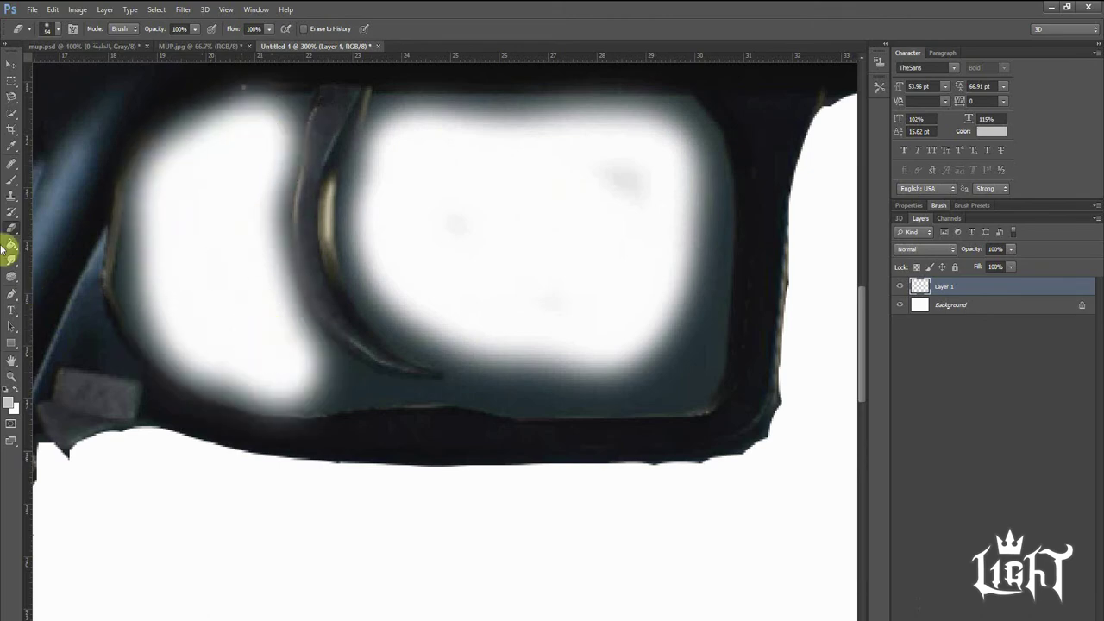
# Step: Zoom back out to show the whole pistol
pyautogui.click(12, 375)
pyautogui.rightClick(363, 223)
pyautogui.click(382, 232)
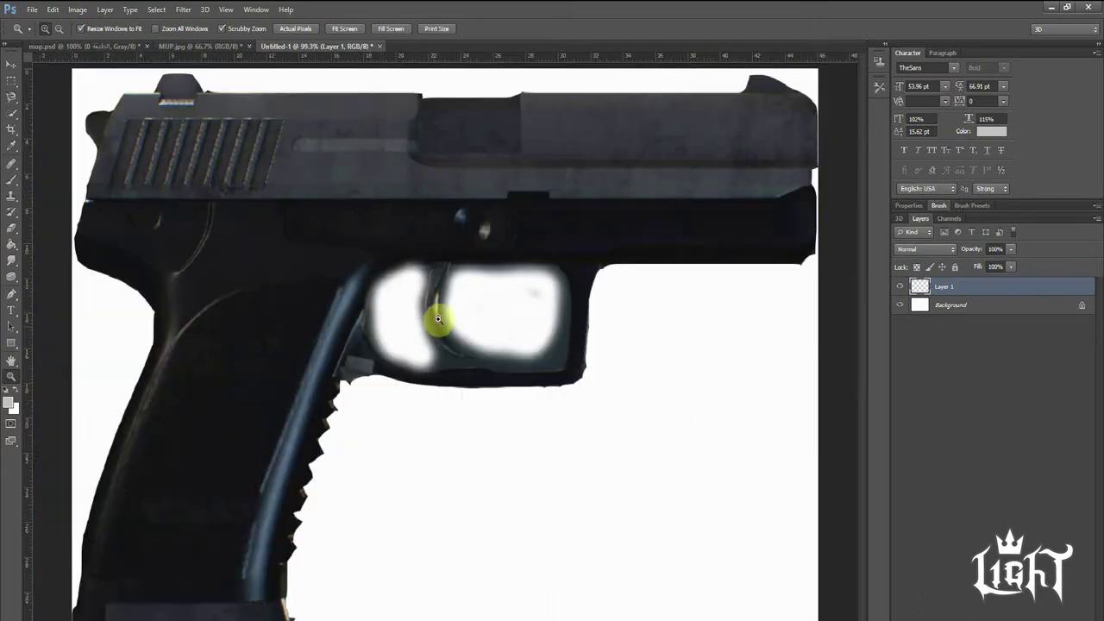
pyautogui.rightClick(363, 333)
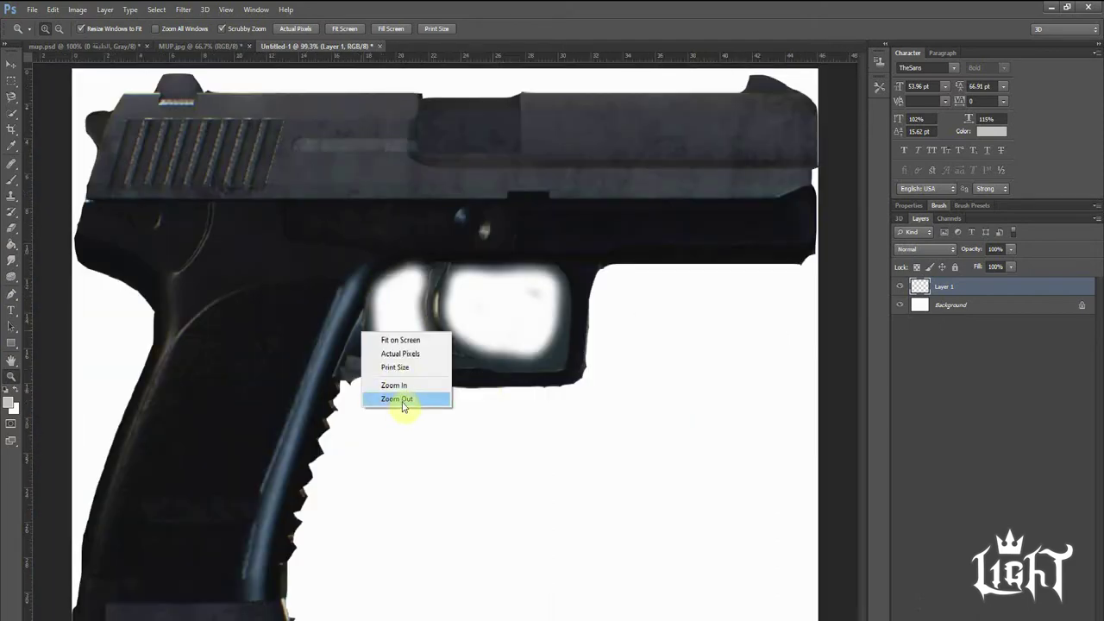
pyautogui.click(399, 398)
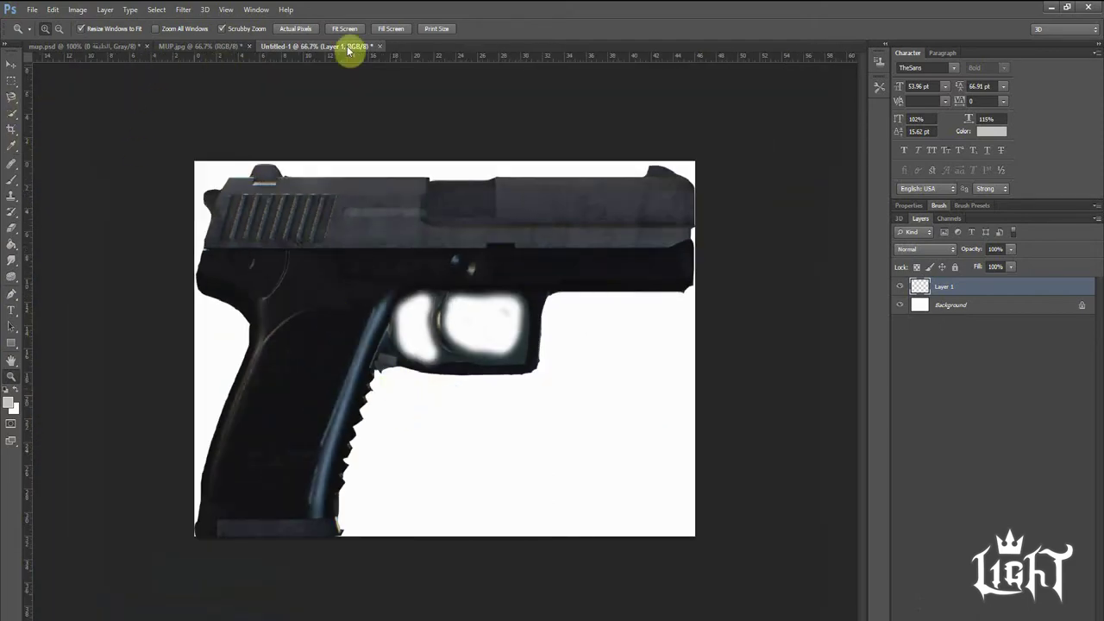
# Step: Compare against mup.psd, then draw and clear a rectangular selection on Untitled-1
pyautogui.click(55, 46)
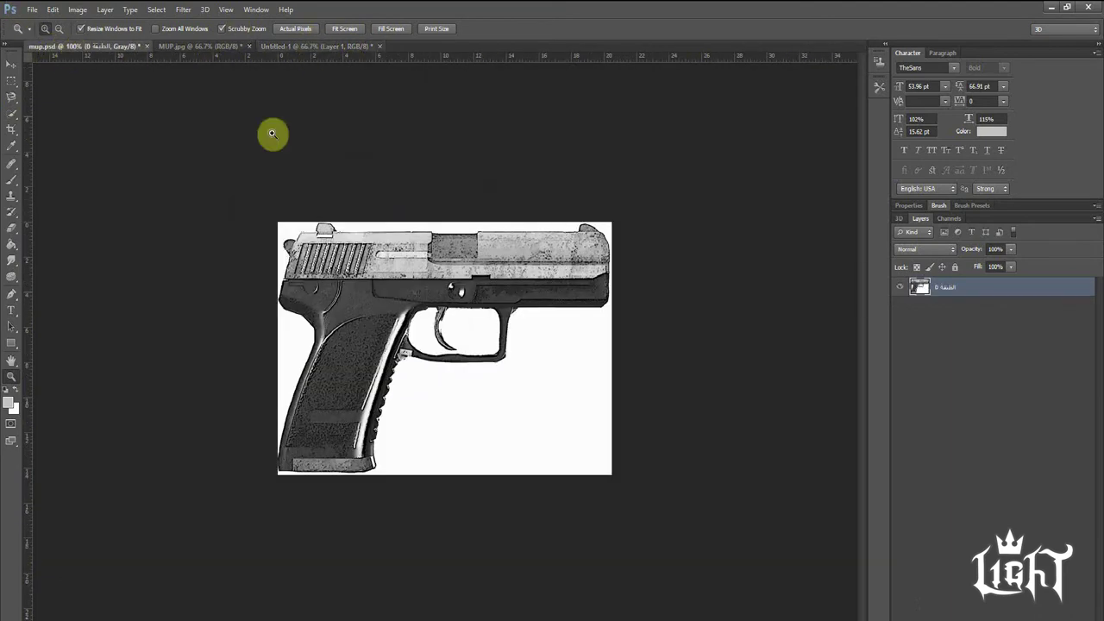
pyautogui.click(328, 47)
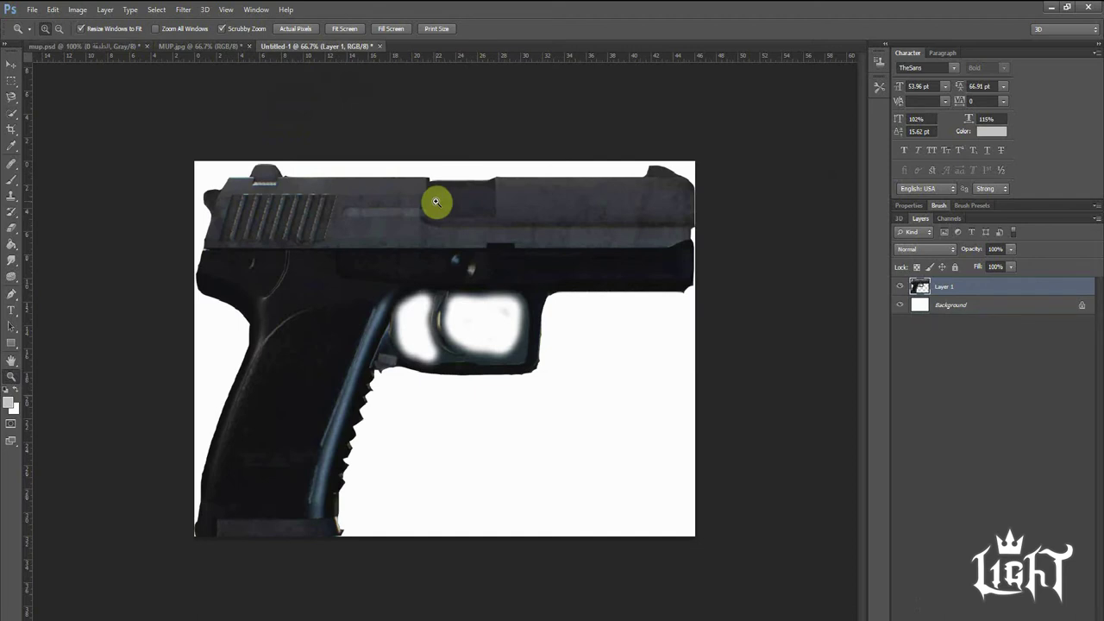
pyautogui.click(11, 80)
pyautogui.moveTo(177, 150); pyautogui.dragTo(777, 592)
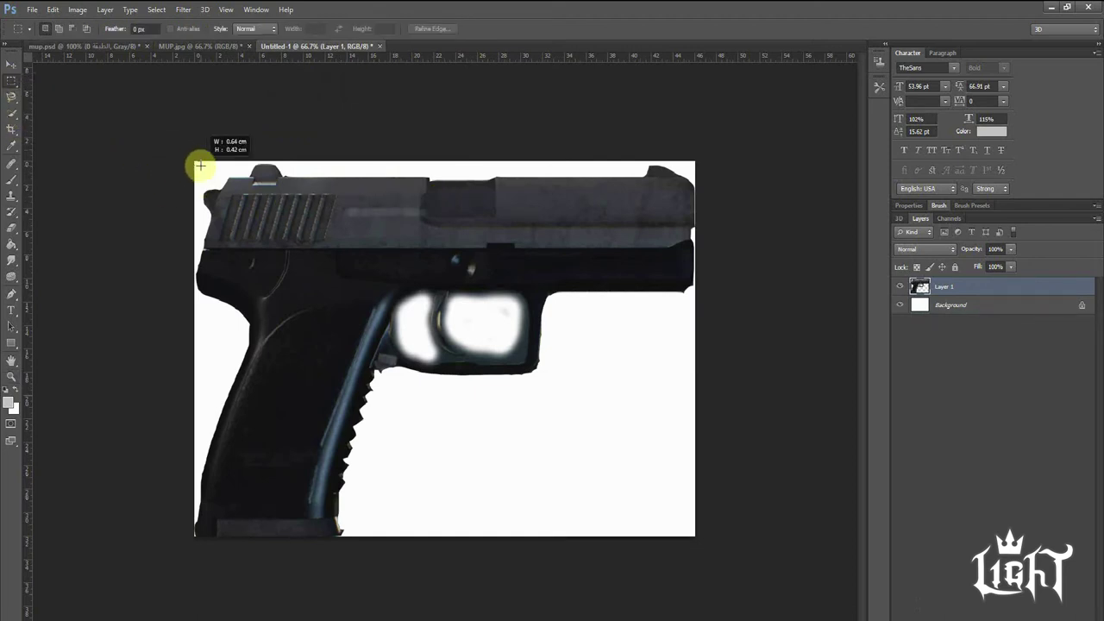
pyautogui.click(751, 525)
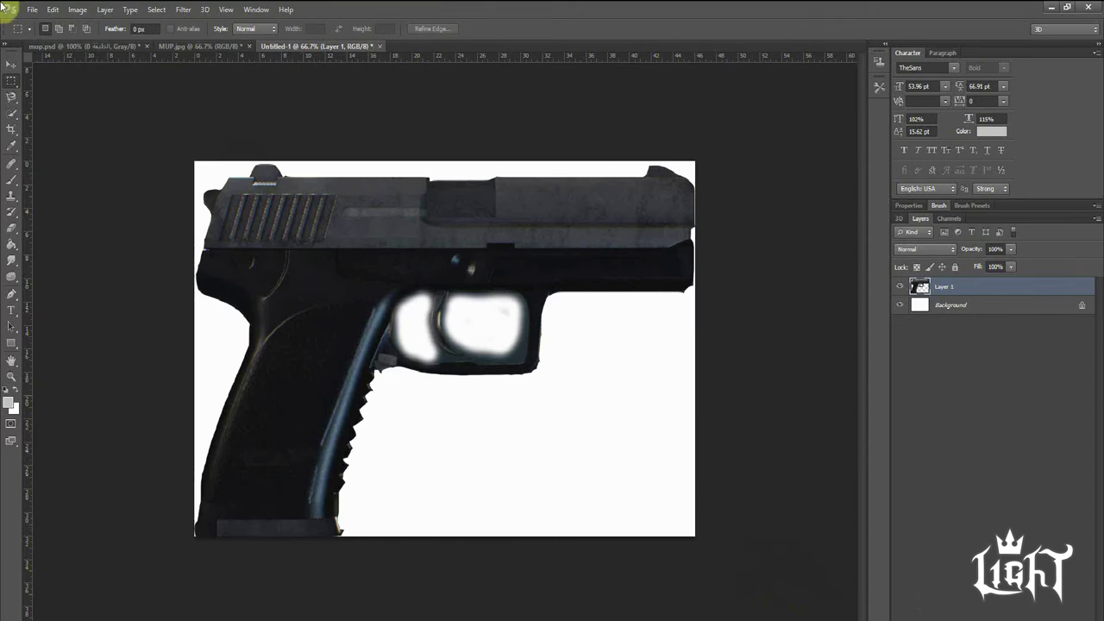
# Step: Apply Brightness/Contrast with brightness about 133 and slightly lower contrast
pyautogui.click(79, 9)
pyautogui.moveTo(148, 59)
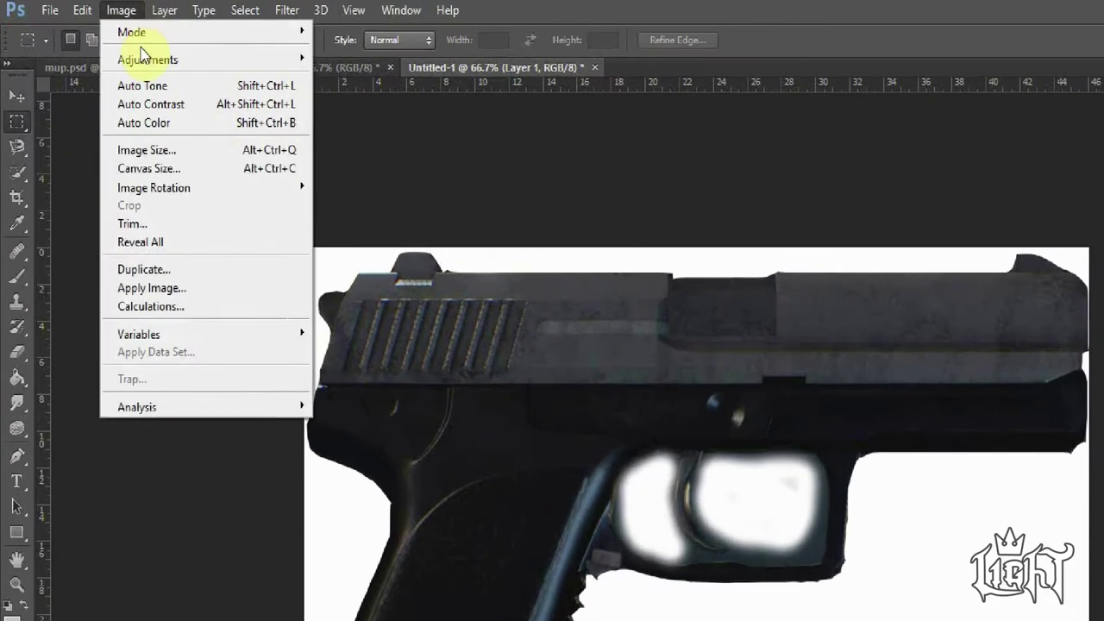
pyautogui.click(372, 62)
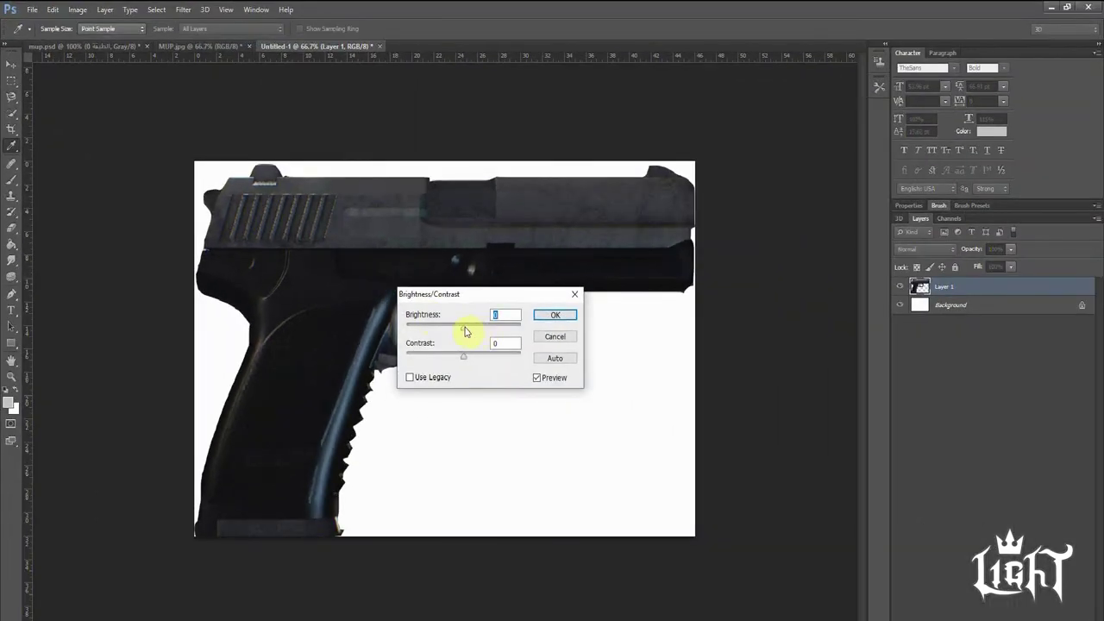
pyautogui.moveTo(464, 328); pyautogui.dragTo(512, 328)
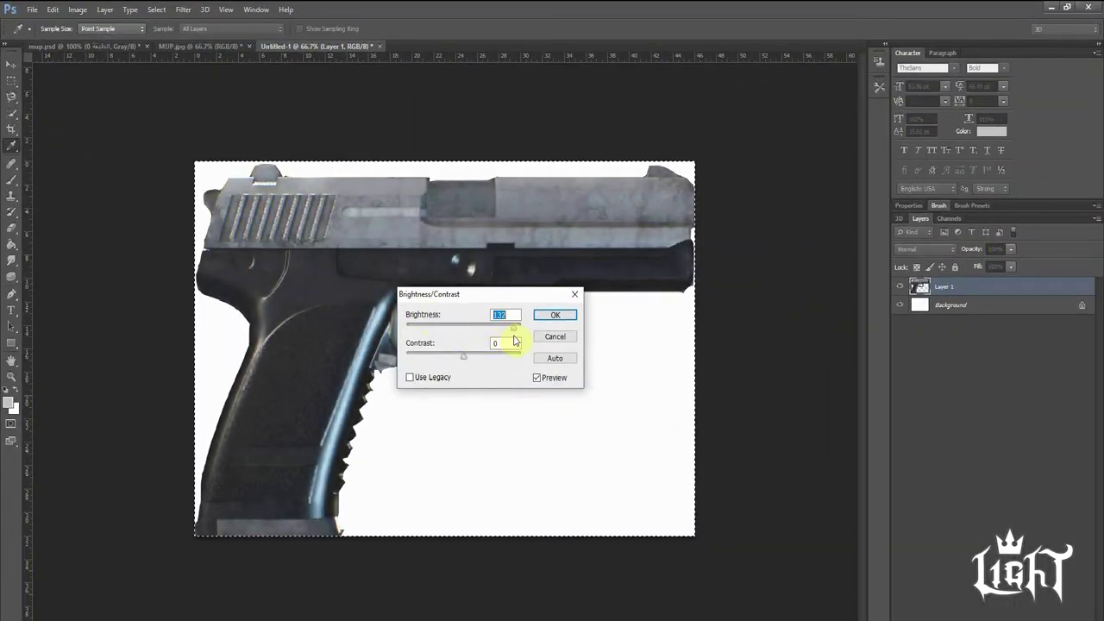
pyautogui.moveTo(463, 356); pyautogui.dragTo(440, 357)
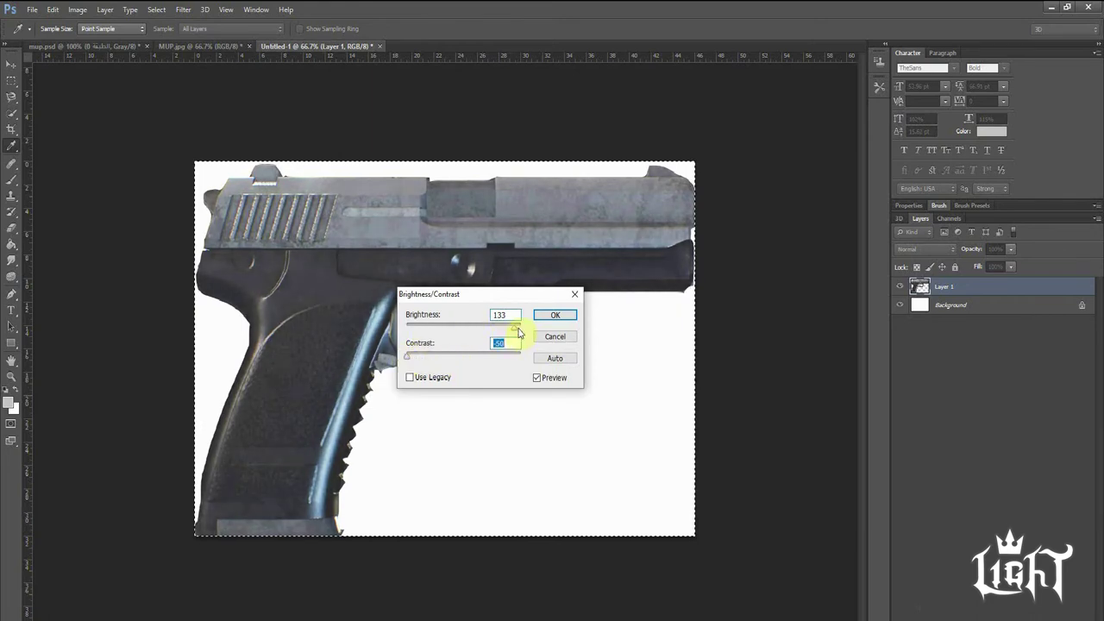
pyautogui.click(555, 314)
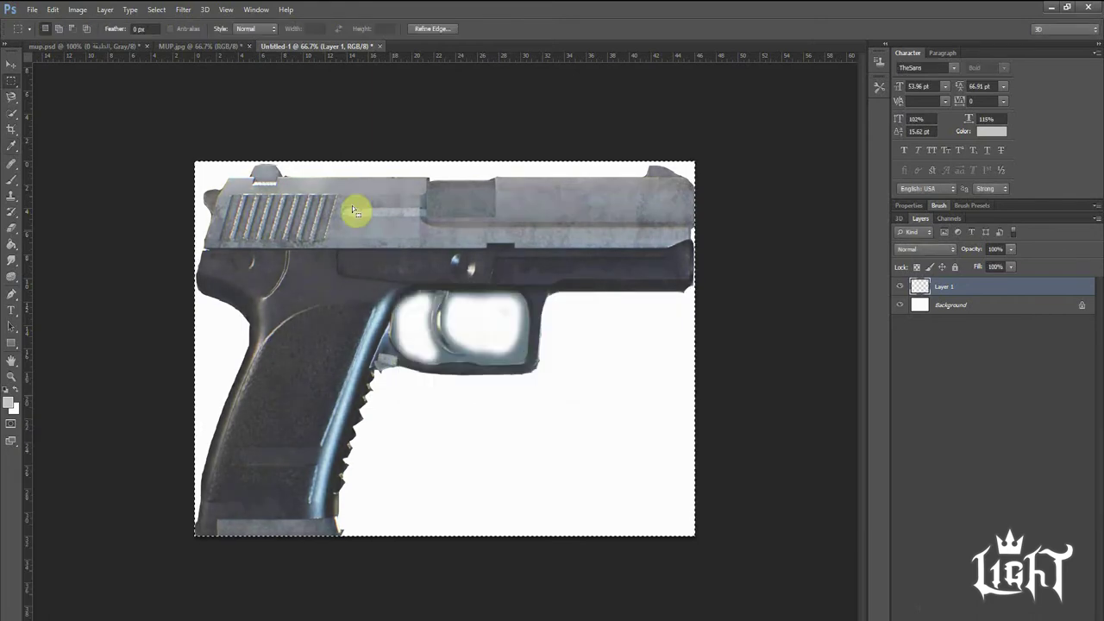
pyautogui.click(76, 11)
pyautogui.click(141, 308)
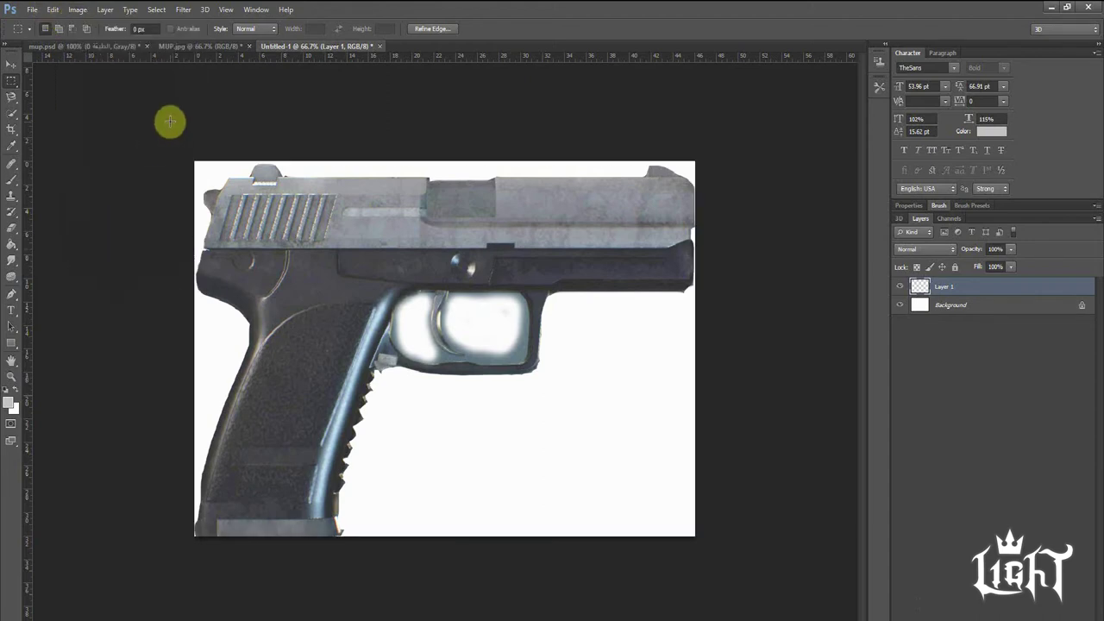
# Step: Apply a second whole-canvas Brightness/Contrast pass at brightness 26, then marquee the gun's lower part
pyautogui.moveTo(169, 122); pyautogui.dragTo(739, 541)
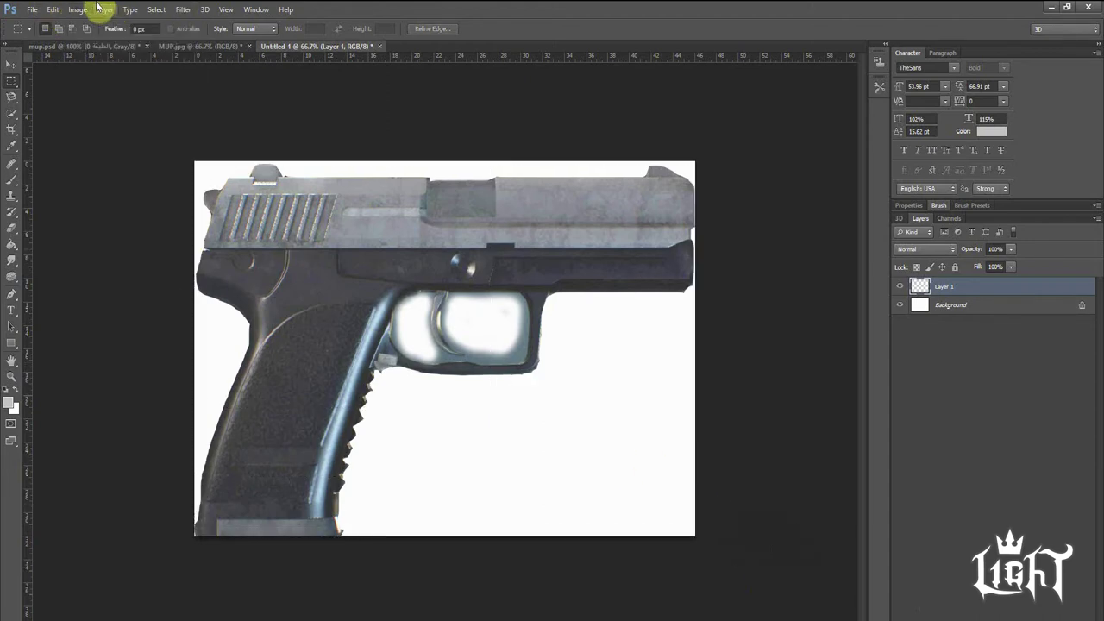
pyautogui.click(77, 10)
pyautogui.click(238, 43)
pyautogui.moveTo(461, 339)
pyautogui.mouseDown()
pyautogui.moveTo(500, 332)
pyautogui.moveTo(473, 332)
pyautogui.mouseUp()
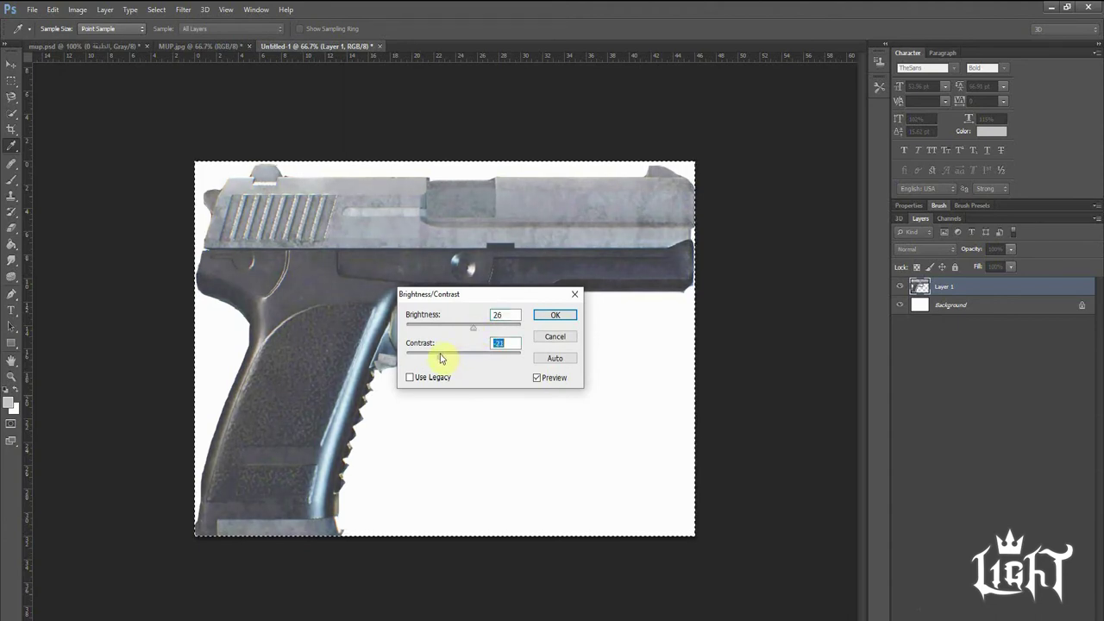
pyautogui.click(562, 316)
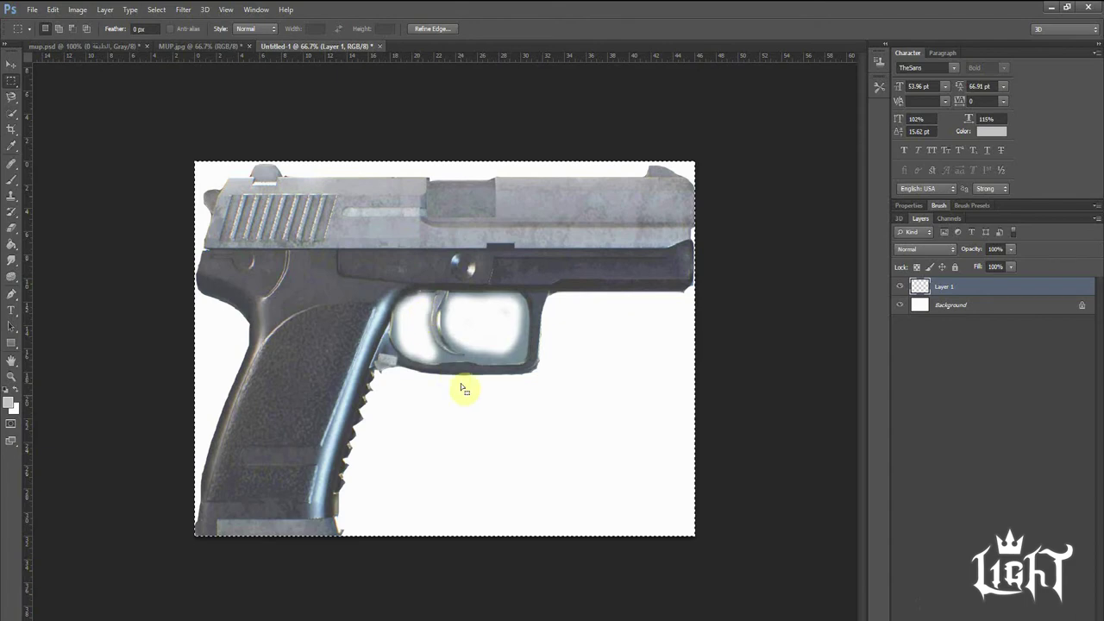
pyautogui.click(12, 97)
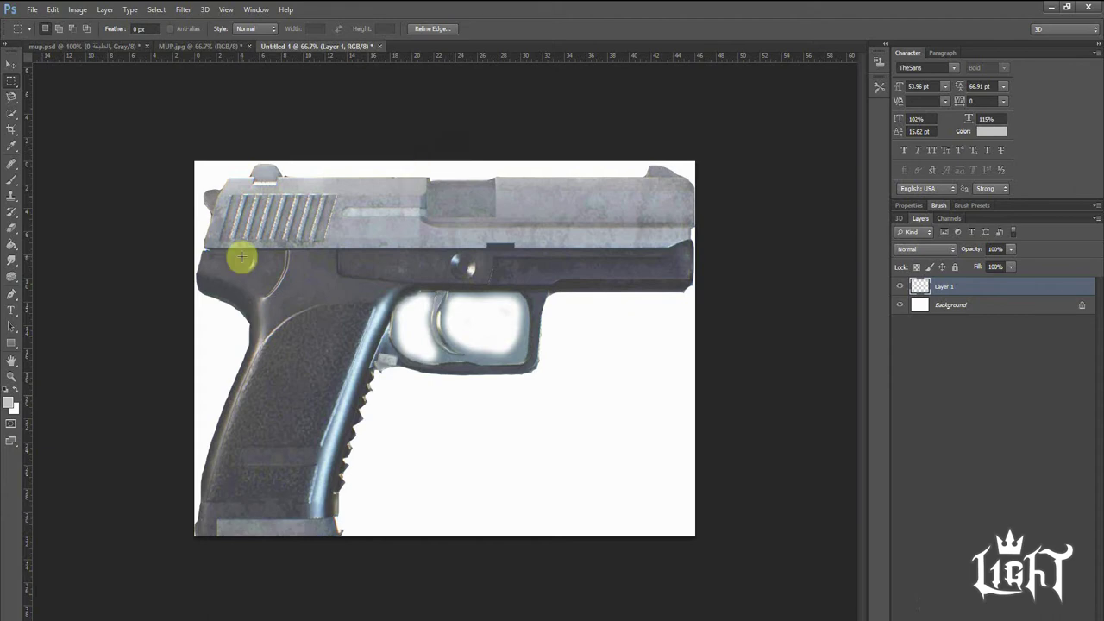
pyautogui.moveTo(183, 251); pyautogui.dragTo(762, 551)
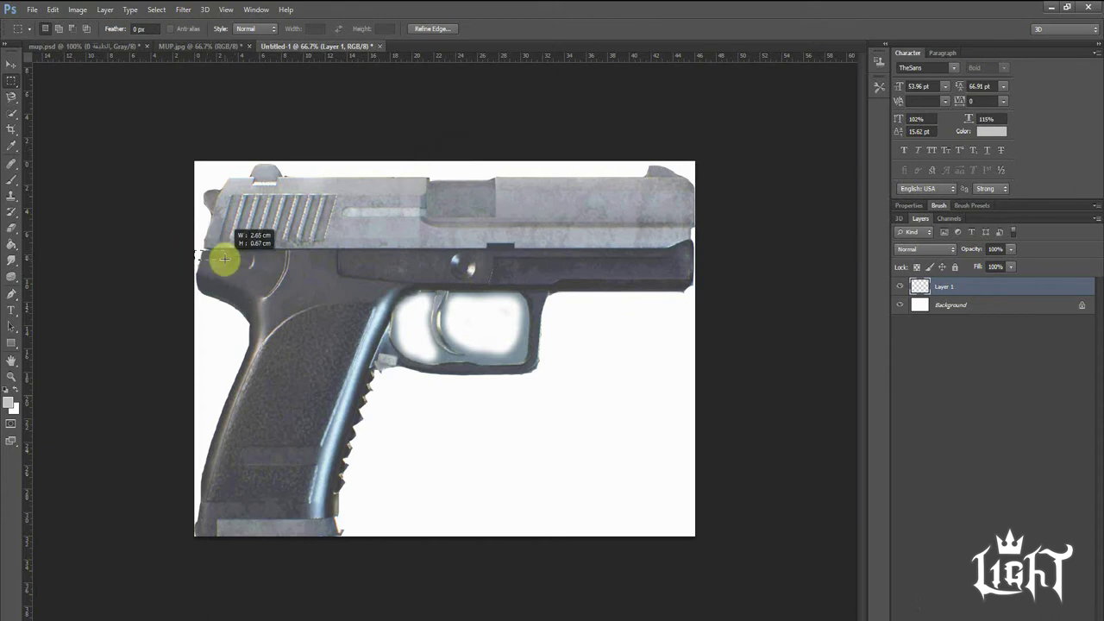
# Step: Raise the selected frame and grip to brightness about 53, then deselect
pyautogui.click(660, 389)
pyautogui.click(78, 10)
pyautogui.moveTo(94, 40)
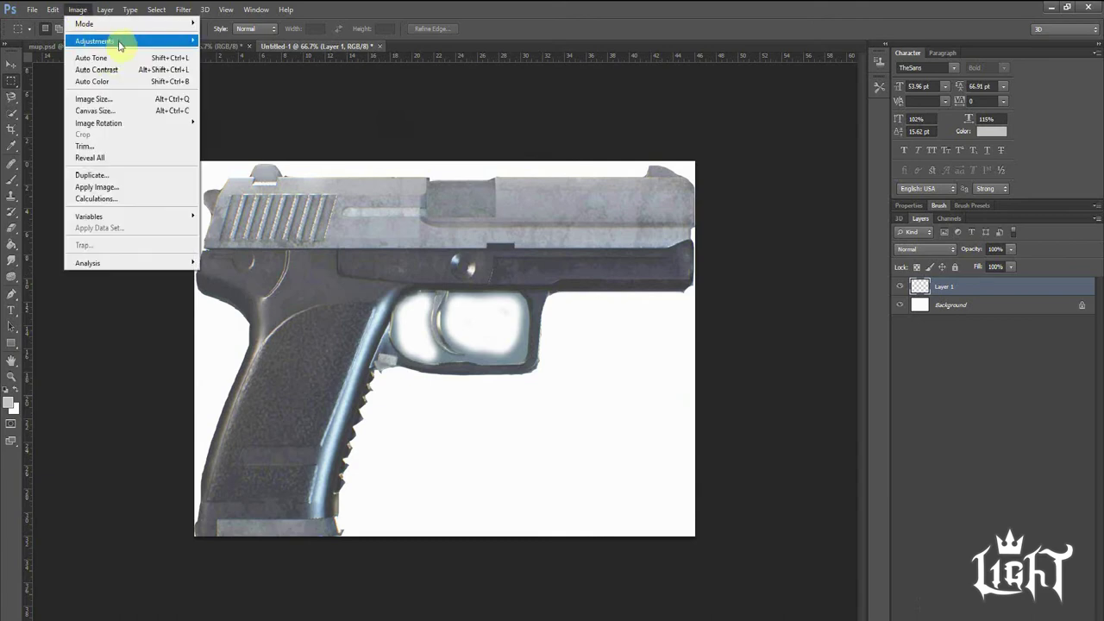
pyautogui.click(259, 34)
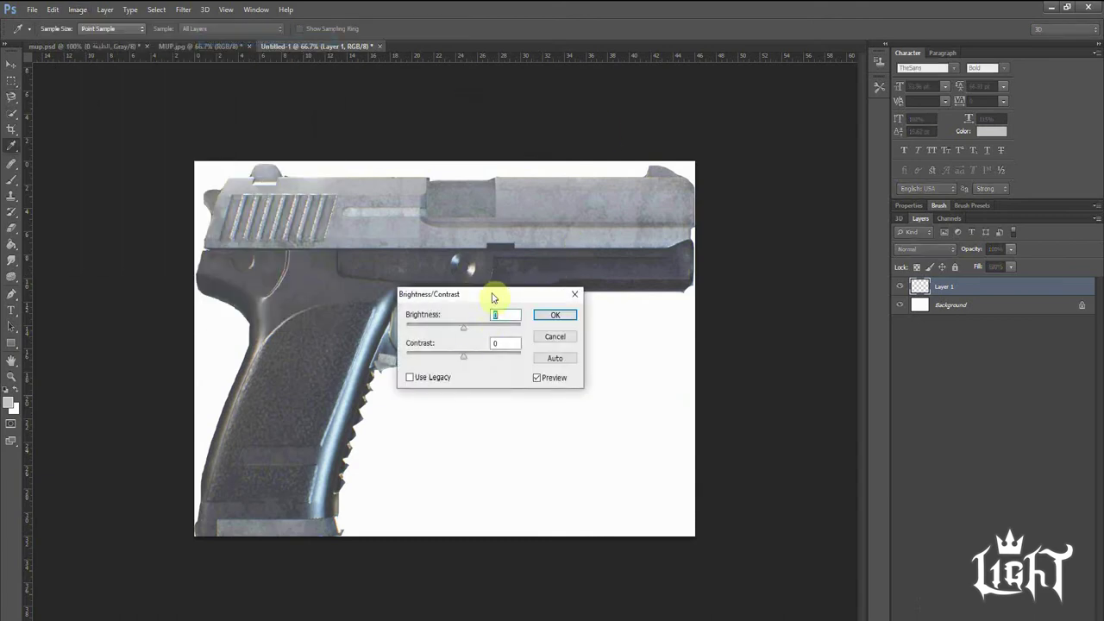
pyautogui.moveTo(497, 294); pyautogui.dragTo(594, 368)
pyautogui.moveTo(559, 404); pyautogui.dragTo(578, 403)
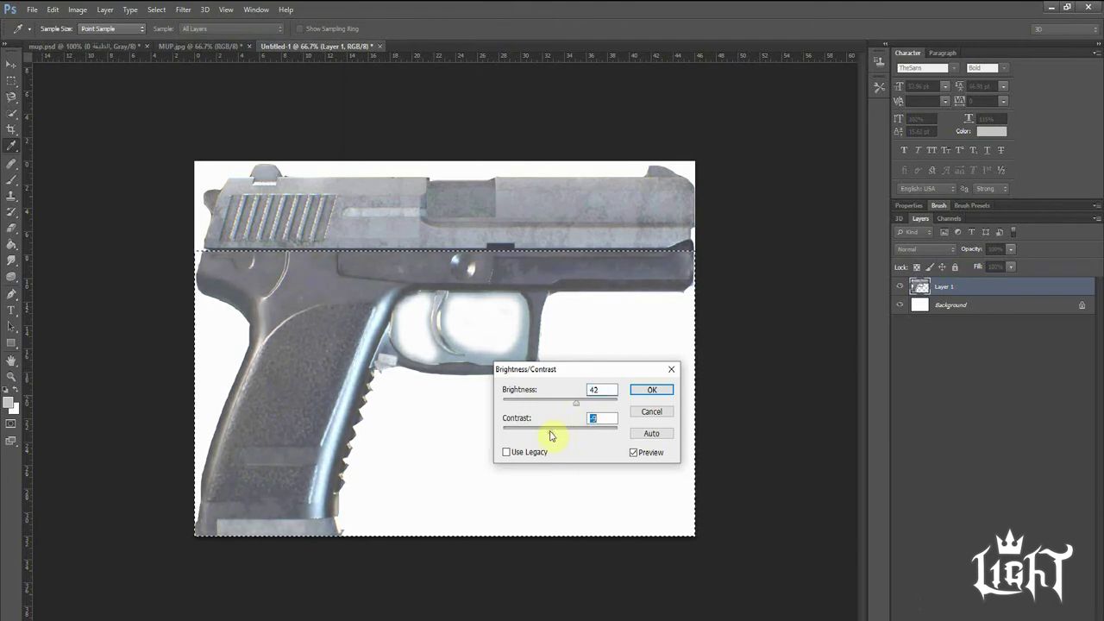
pyautogui.moveTo(576, 404); pyautogui.dragTo(581, 405)
pyautogui.click(649, 390)
pyautogui.press('m')
pyautogui.hotkey('ctrl', 'd')
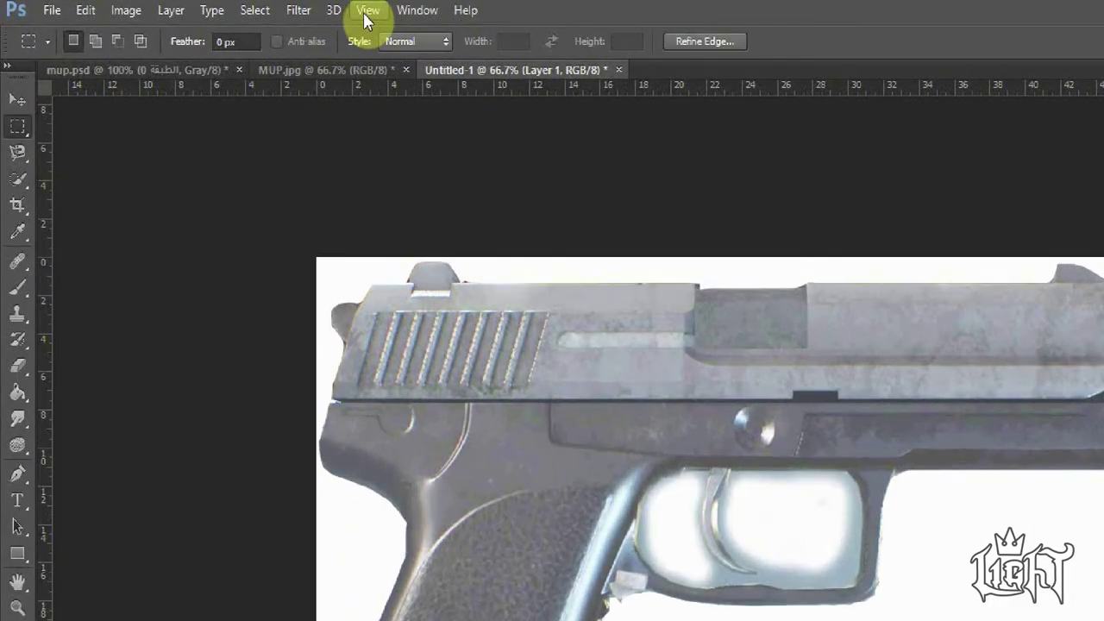
pyautogui.click(226, 10)
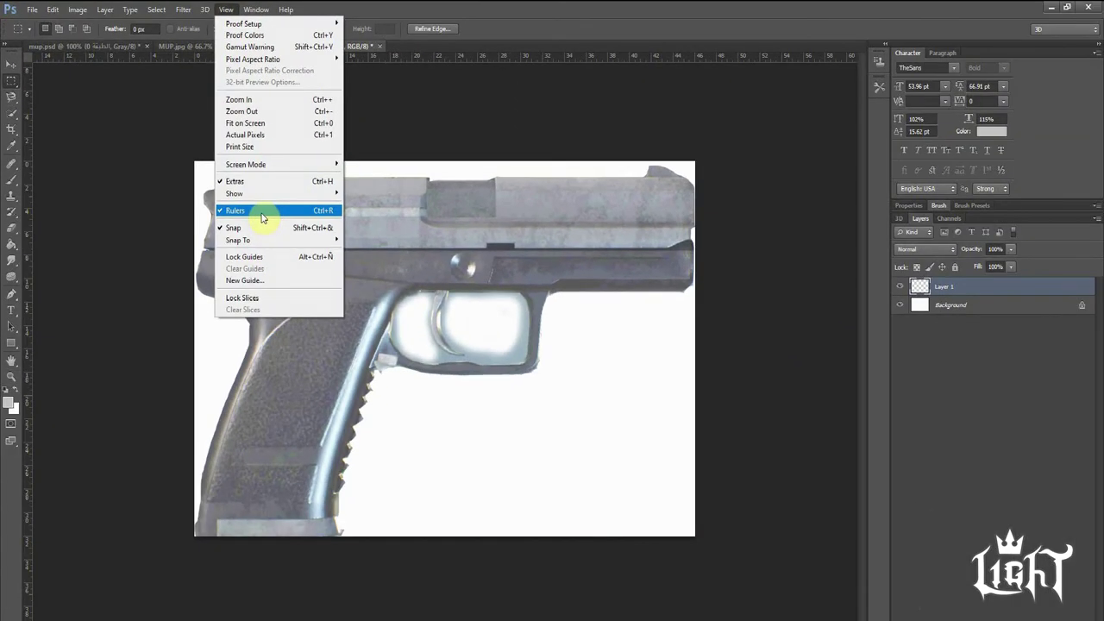
pyautogui.click(262, 215)
pyautogui.click(226, 9)
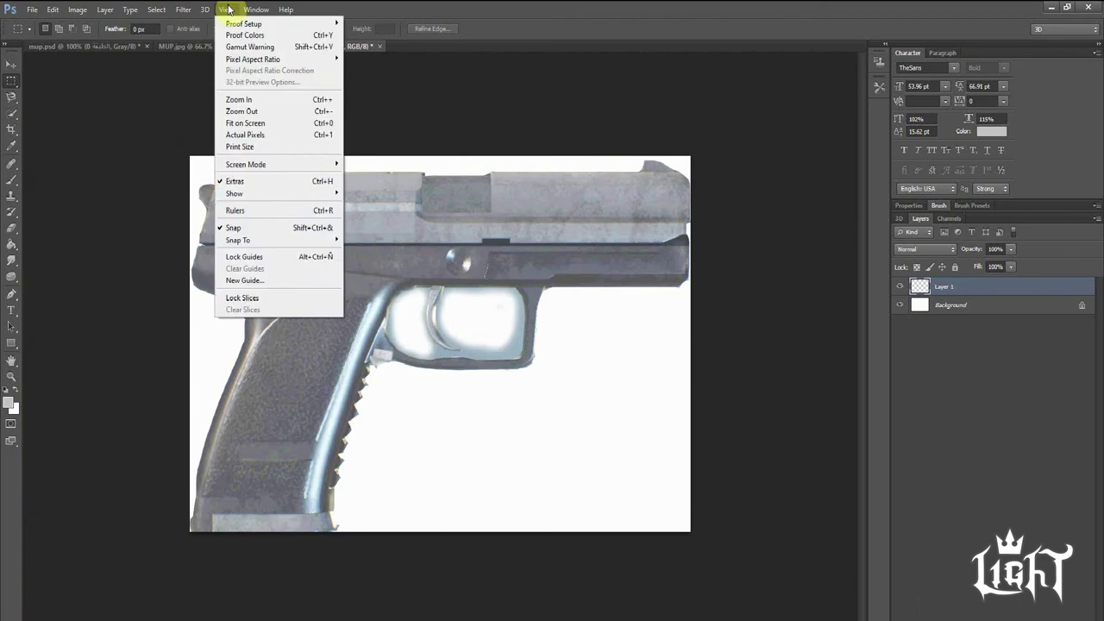
pyautogui.click(259, 210)
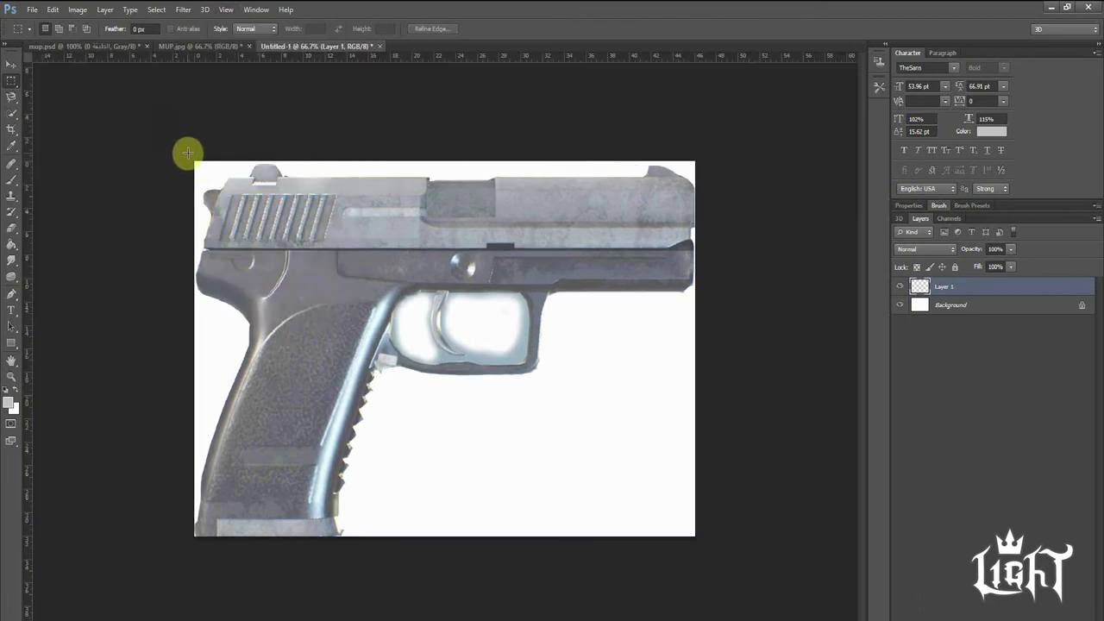
pyautogui.moveTo(188, 152); pyautogui.dragTo(750, 563)
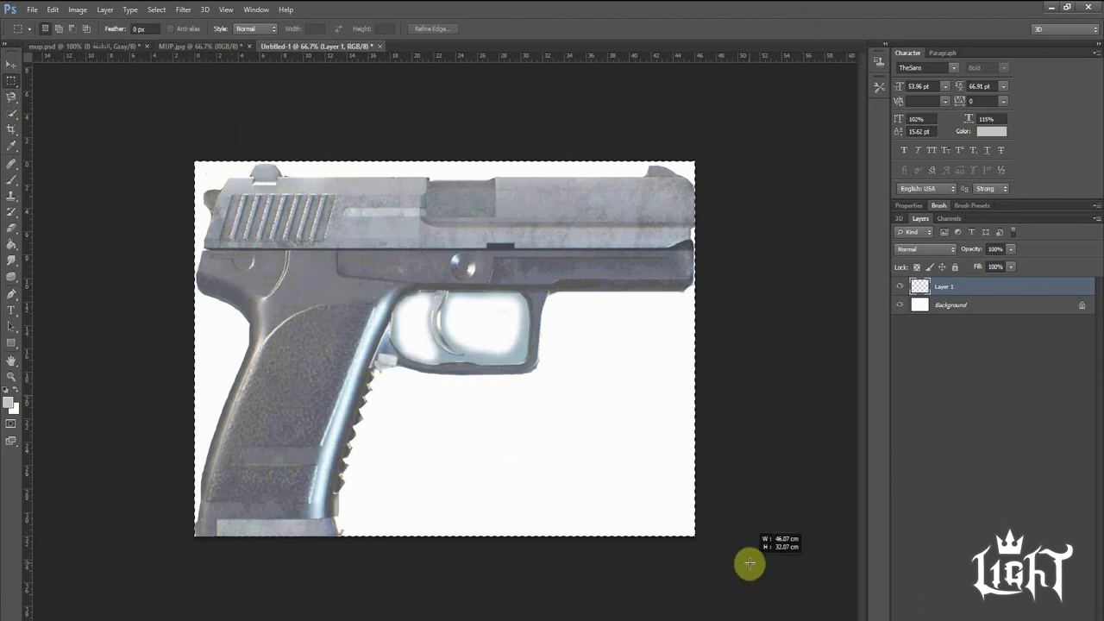
# Step: Free Transform the pistol down to about 48% in the top-left corner, then deselect
pyautogui.click(728, 489)
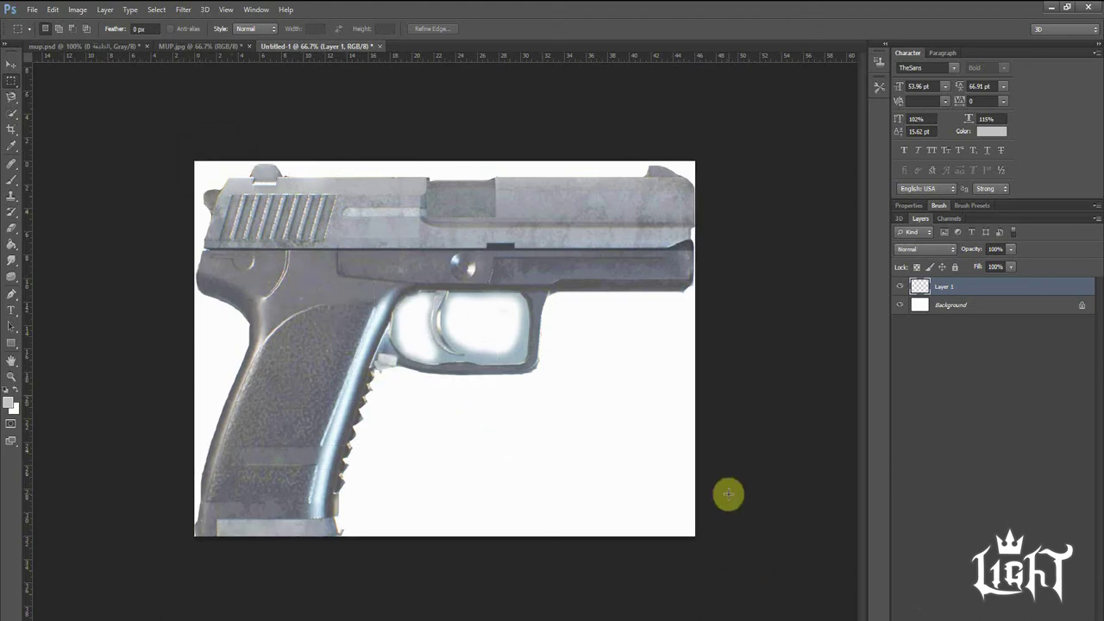
pyautogui.hotkey('ctrl', 't')
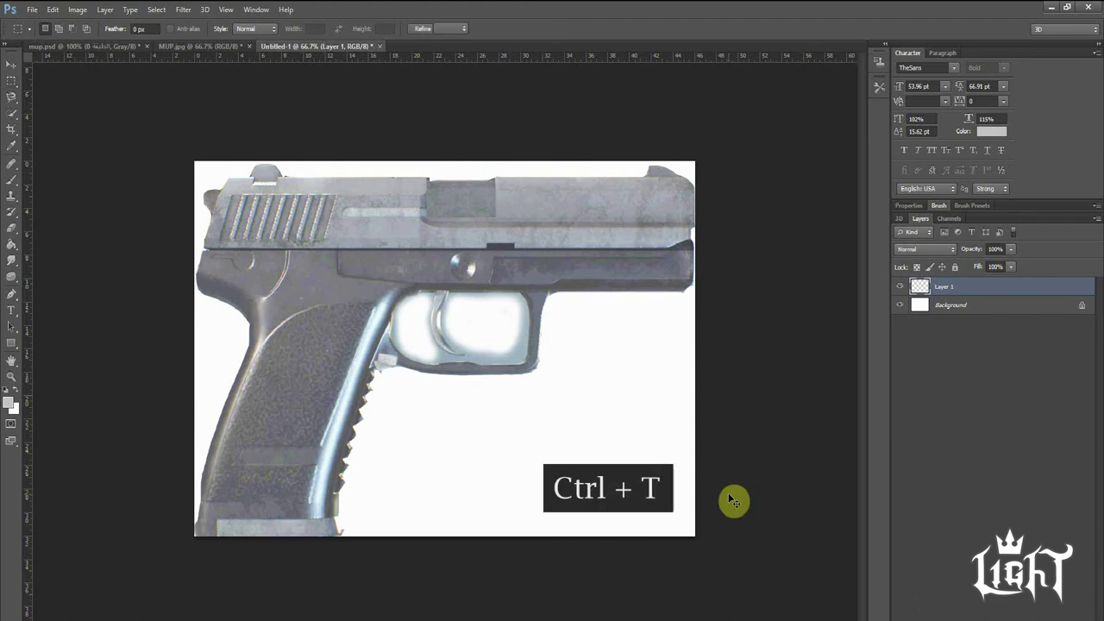
pyautogui.hotkey('ctrl', 't')
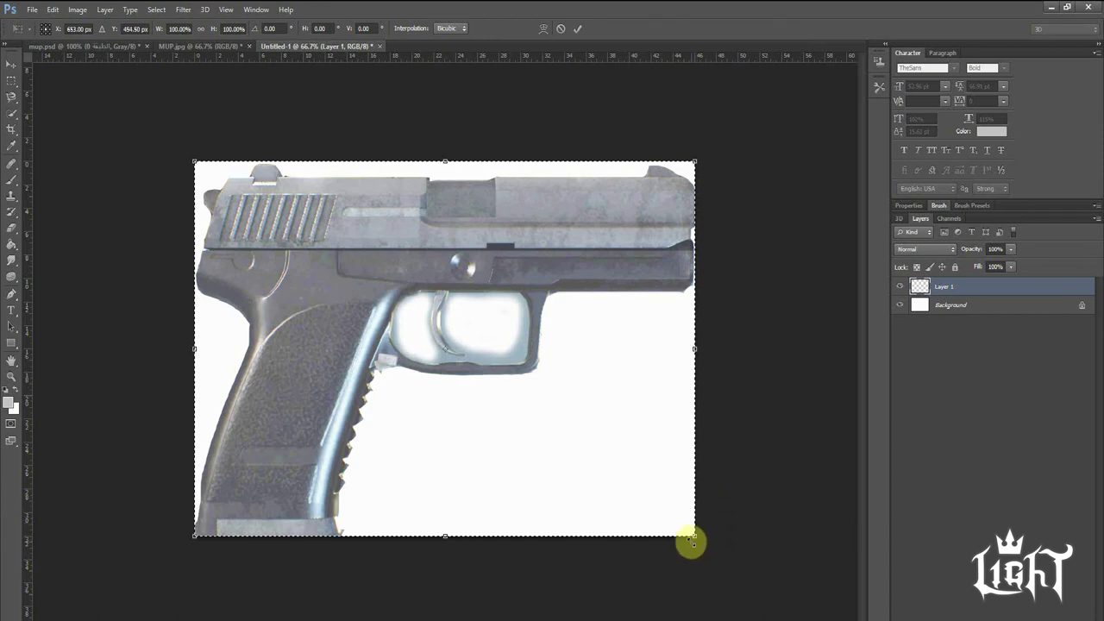
pyautogui.moveTo(693, 534)
pyautogui.mouseDown()
pyautogui.moveTo(434, 319)
pyautogui.moveTo(444, 331)
pyautogui.mouseUp()
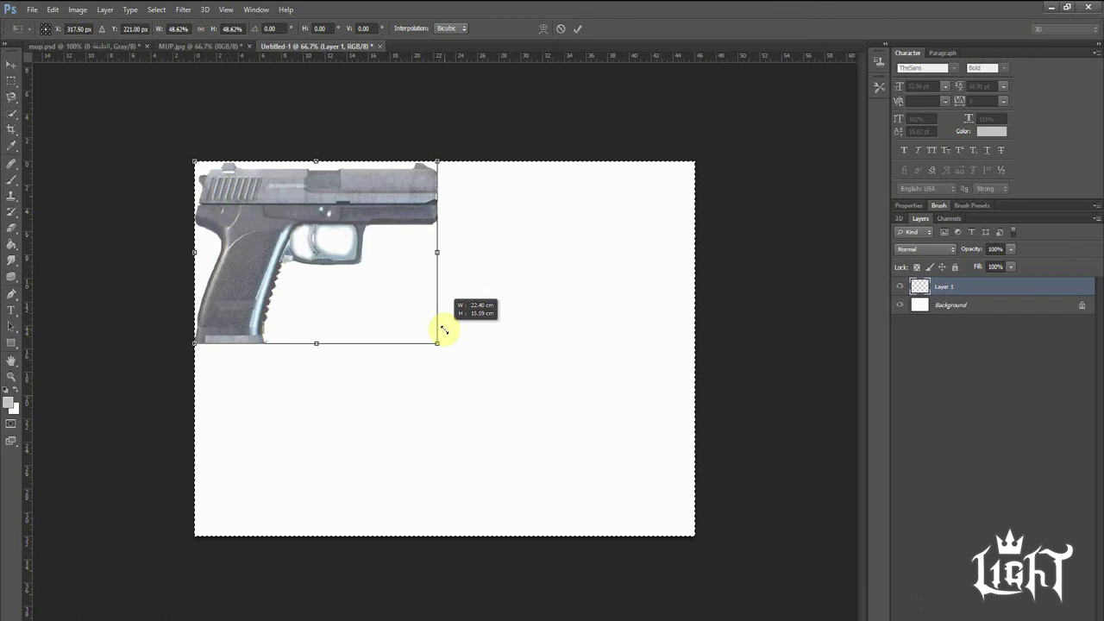
pyautogui.moveTo(443, 329)
pyautogui.mouseDown()
pyautogui.moveTo(449, 419)
pyautogui.moveTo(547, 431)
pyautogui.moveTo(586, 369)
pyautogui.moveTo(450, 411)
pyautogui.moveTo(606, 502)
pyautogui.moveTo(623, 500)
pyautogui.moveTo(505, 437)
pyautogui.moveTo(456, 389)
pyautogui.moveTo(470, 367)
pyautogui.moveTo(369, 306)
pyautogui.mouseUp()
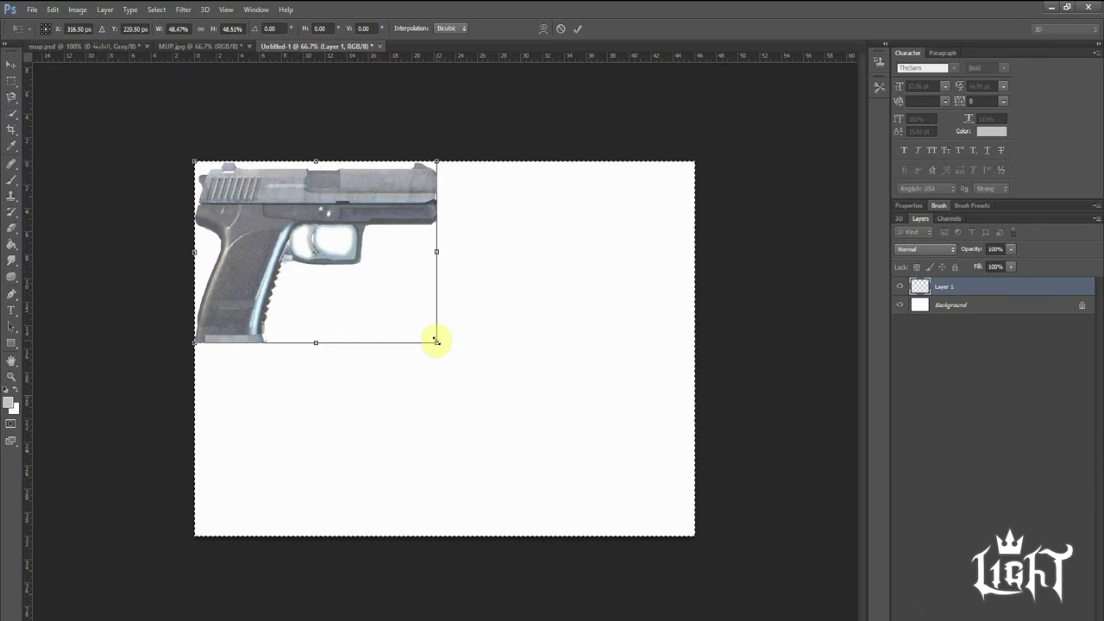
pyautogui.press('Return')
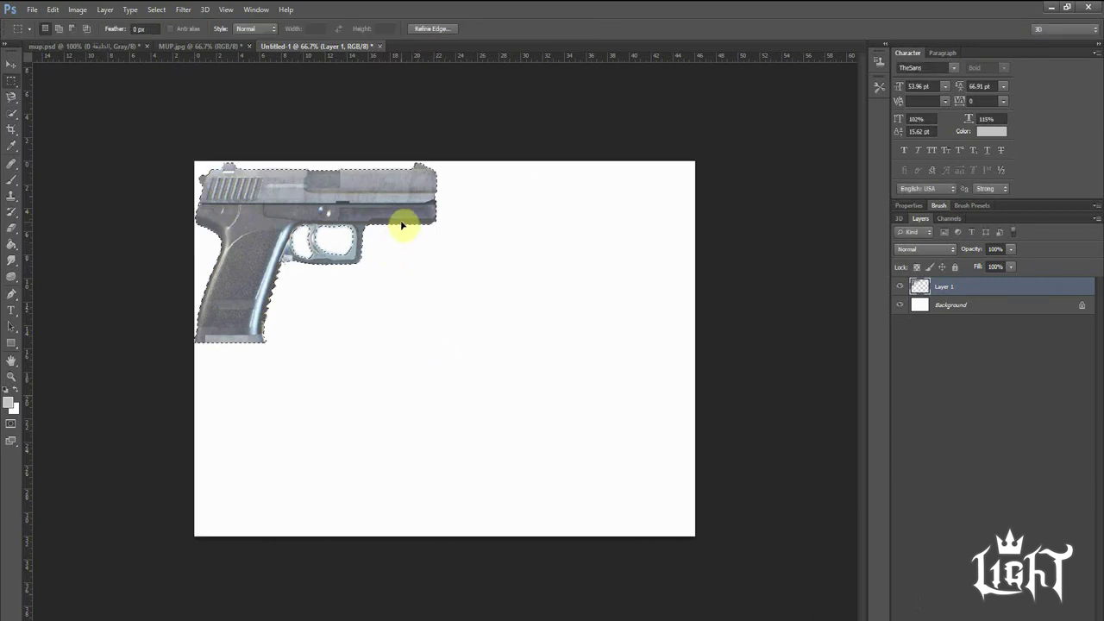
pyautogui.hotkey('ctrl', 'd')
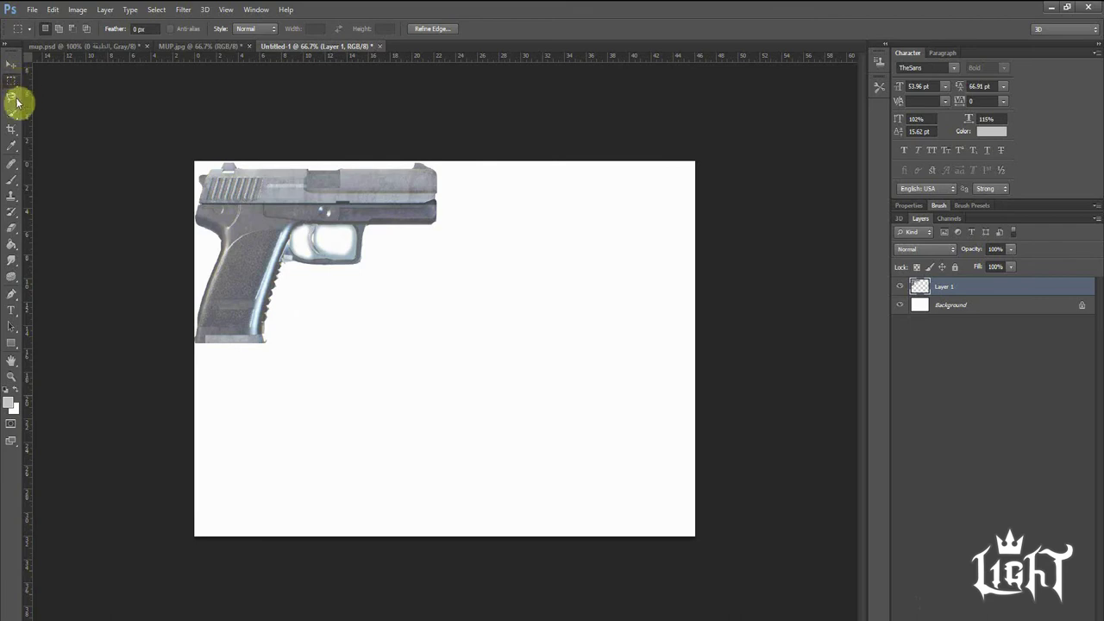
pyautogui.click(12, 132)
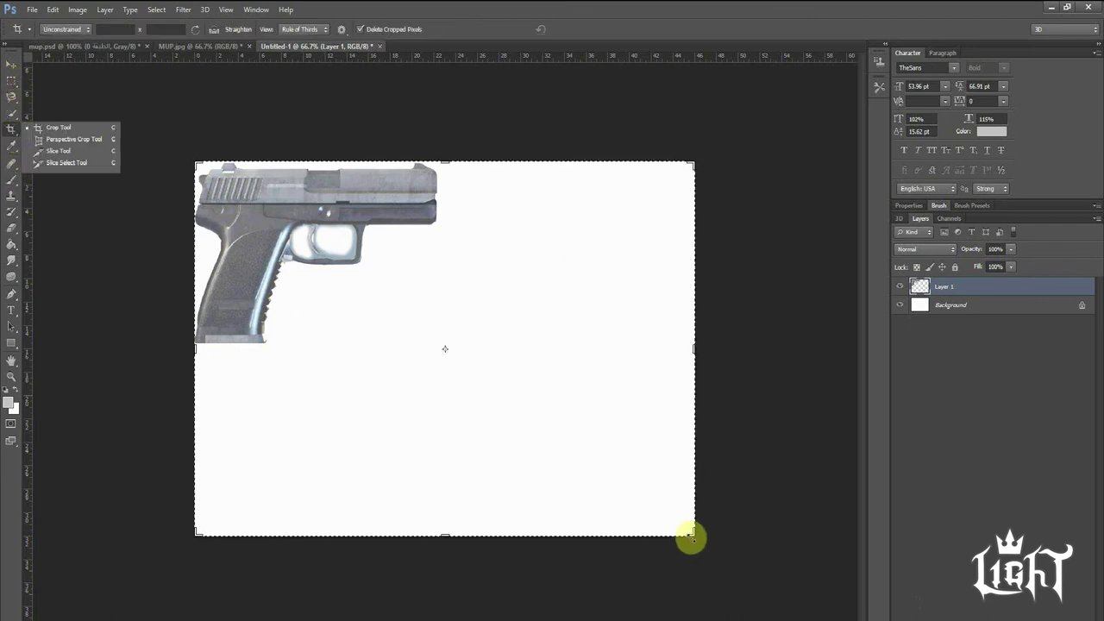
# Step: Crop the canvas tightly around the shrunken pistol
pyautogui.moveTo(692, 534); pyautogui.dragTo(569, 439)
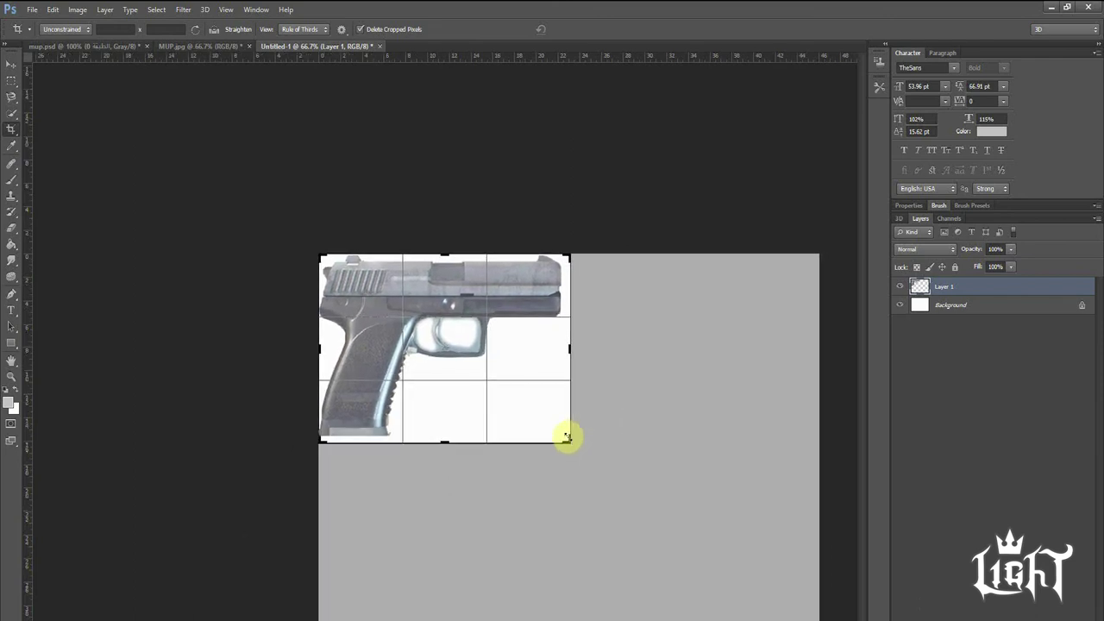
pyautogui.moveTo(569, 439); pyautogui.dragTo(569, 439)
pyautogui.press('Return')
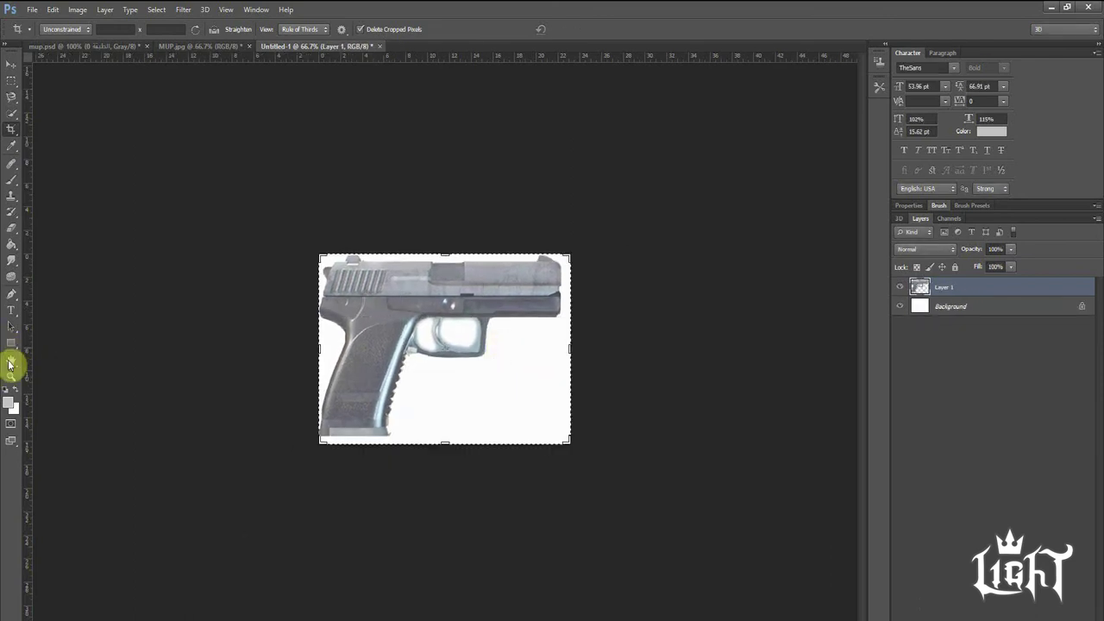
# Step: Zoom in on the trigger, return to 100%, and marquee-select the whole pistol image
pyautogui.click(10, 377)
pyautogui.click(455, 320)
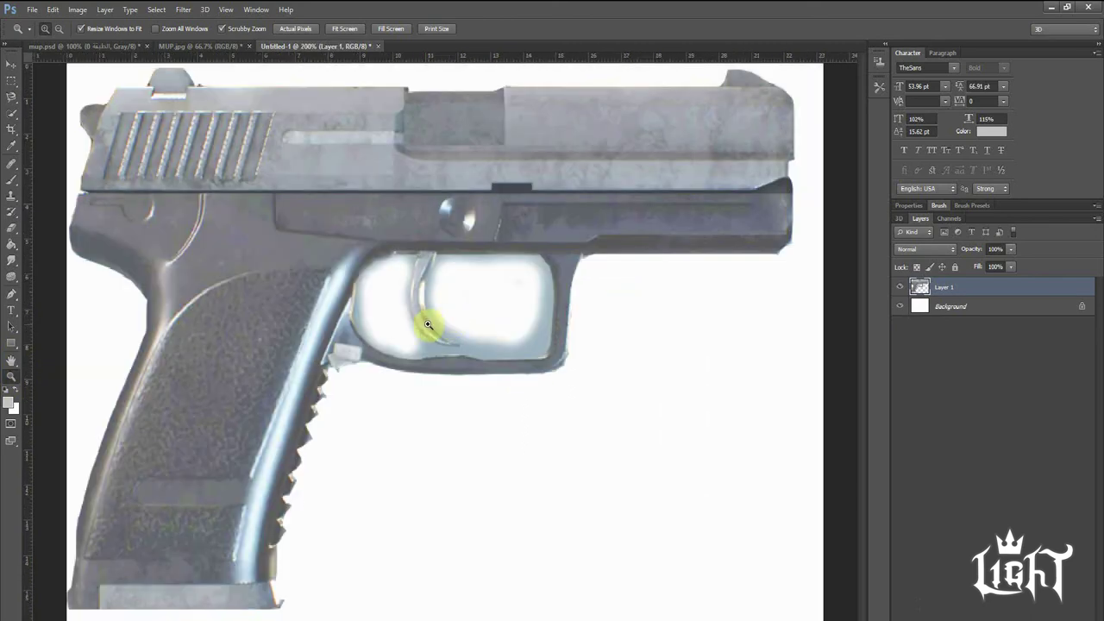
pyautogui.rightClick(427, 324)
pyautogui.click(457, 392)
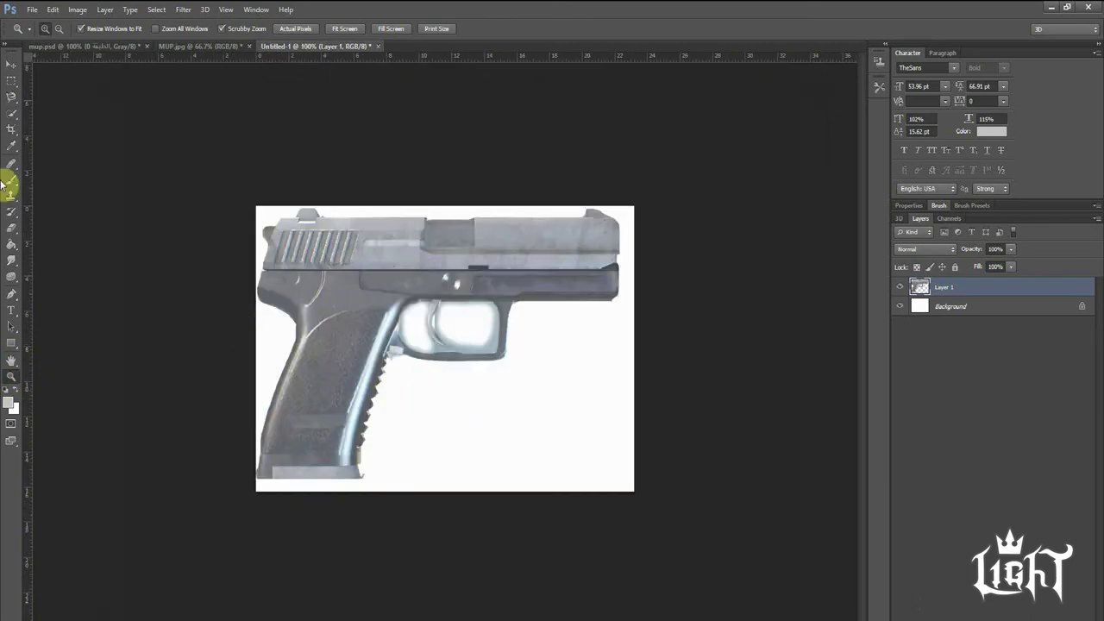
pyautogui.click(11, 82)
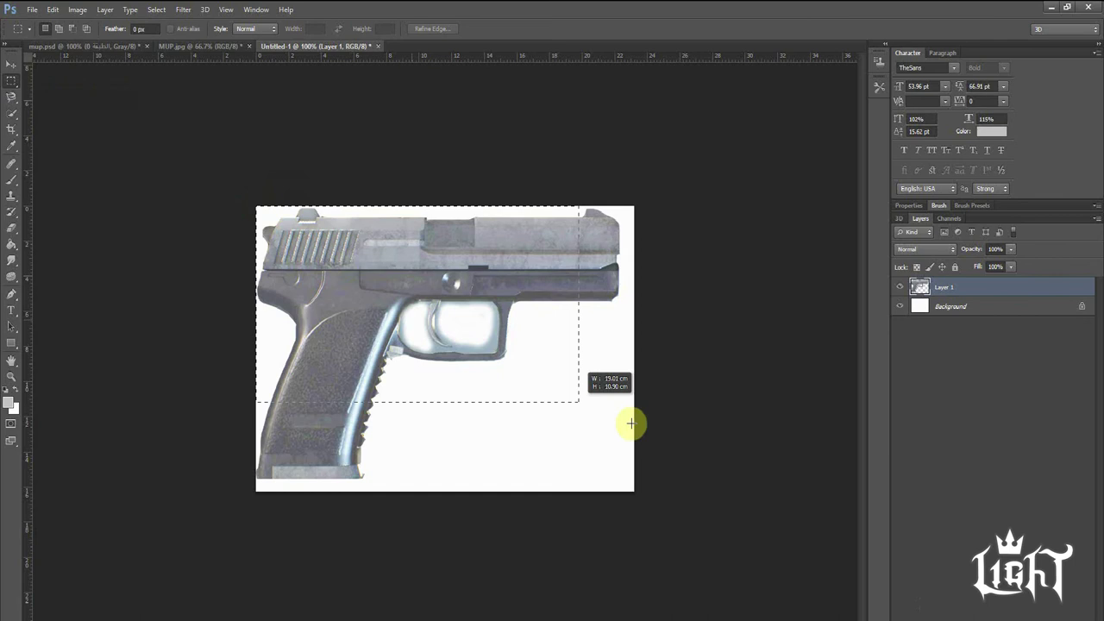
pyautogui.moveTo(250, 203); pyautogui.dragTo(715, 510)
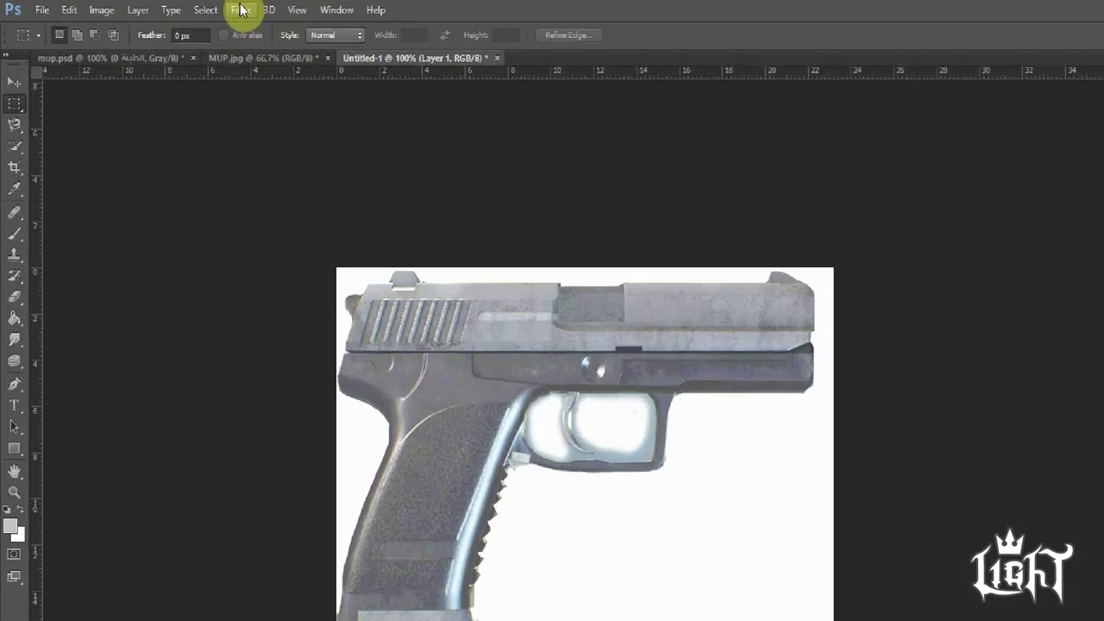
# Step: In Filter Gallery's Artistic set, apply Poster Edges: thickness 0, intensity 1, posterization 6
pyautogui.click(183, 10)
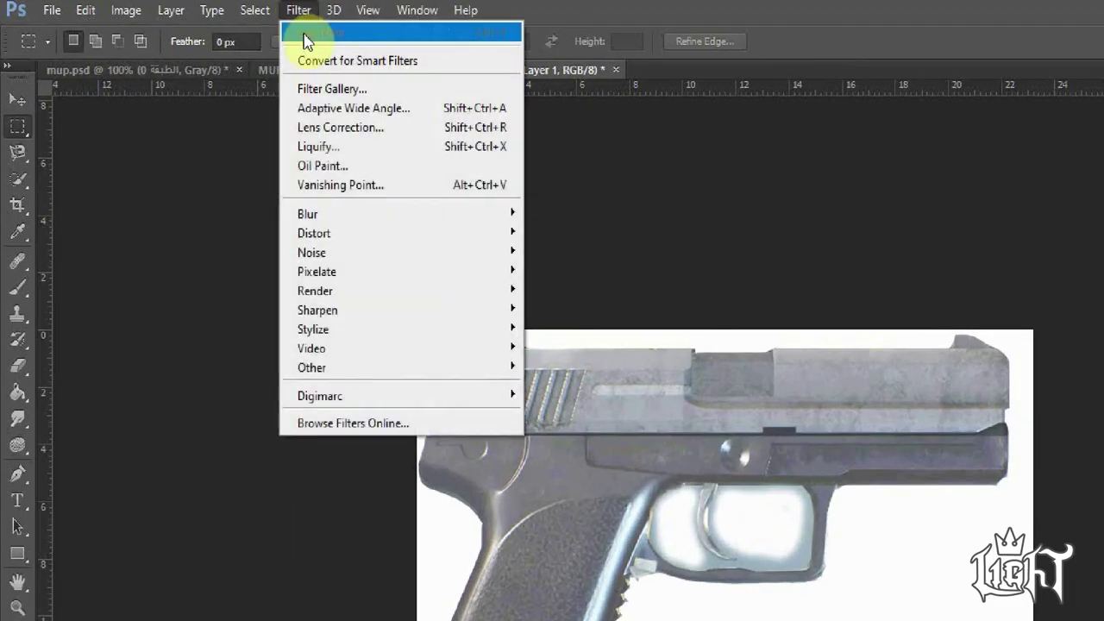
pyautogui.click(332, 88)
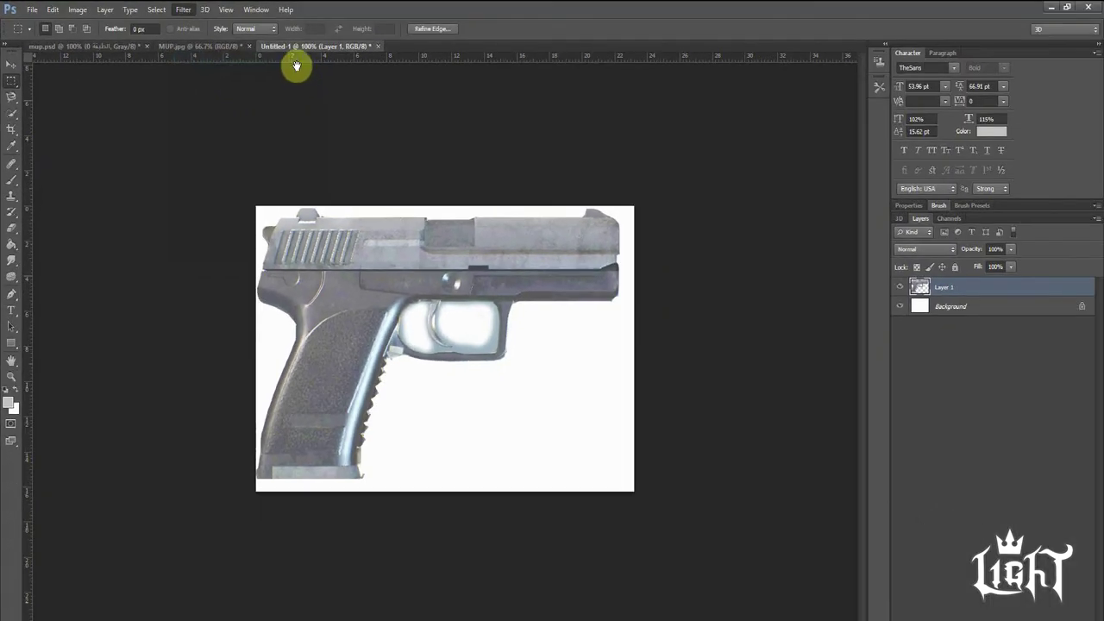
pyautogui.click(850, 190)
pyautogui.click(809, 190)
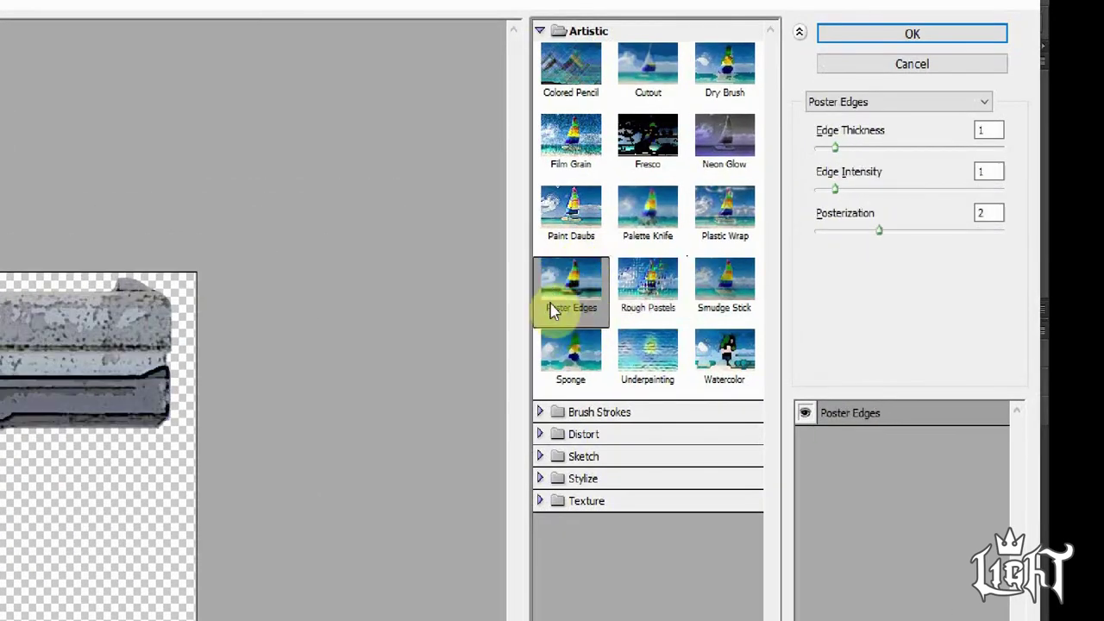
pyautogui.click(835, 190)
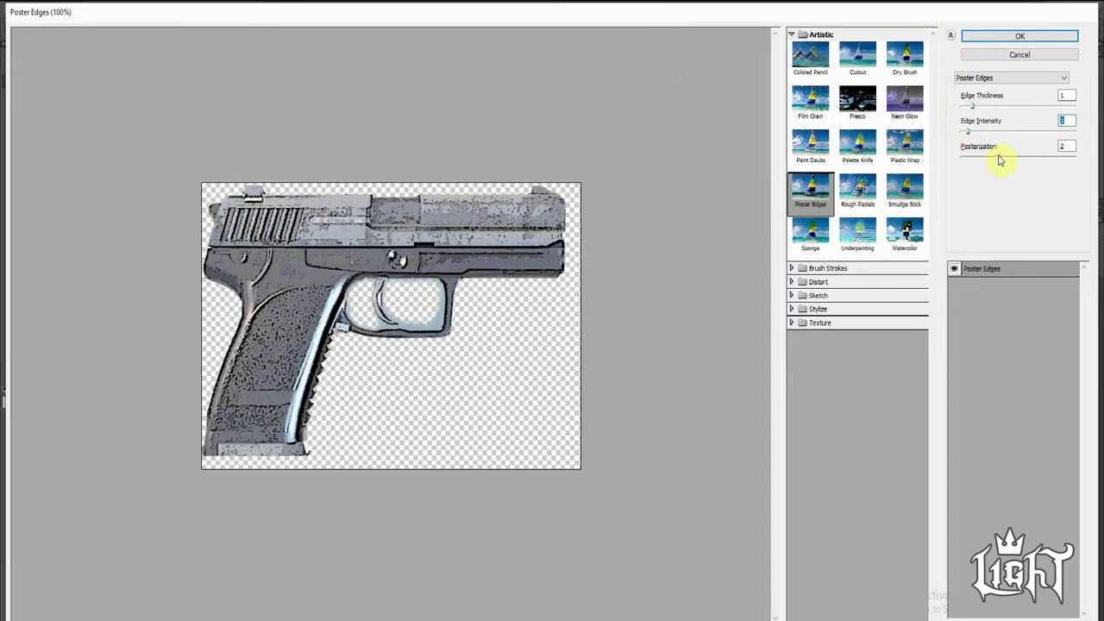
pyautogui.press('Tab')
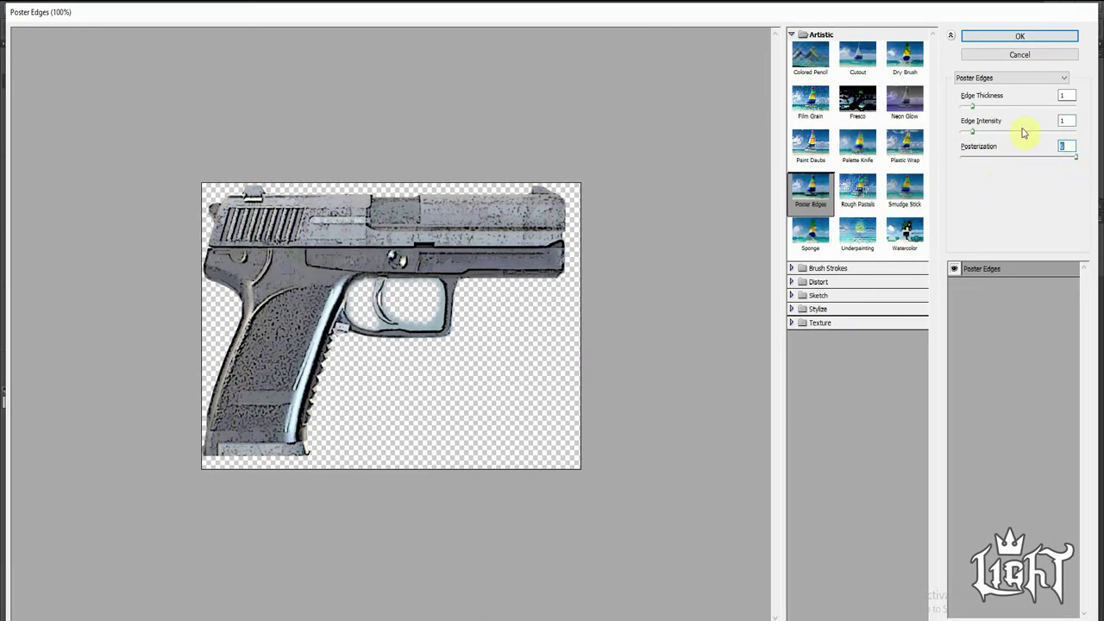
pyautogui.click(972, 107)
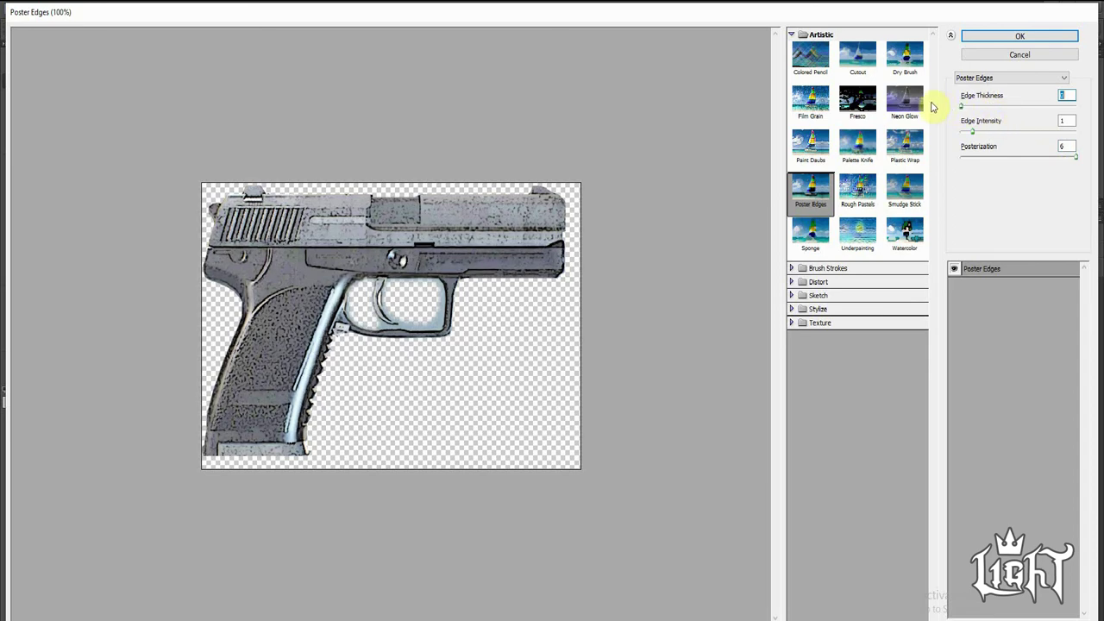
pyautogui.click(969, 133)
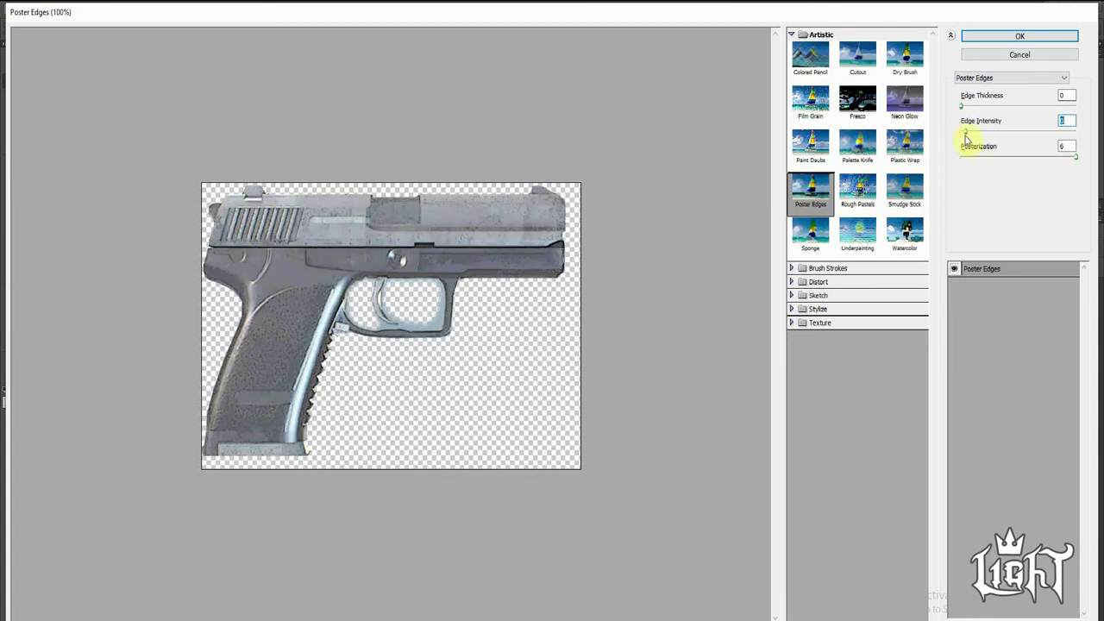
pyautogui.moveTo(1047, 167)
pyautogui.mouseDown()
pyautogui.moveTo(938, 161)
pyautogui.moveTo(1100, 177)
pyautogui.mouseUp()
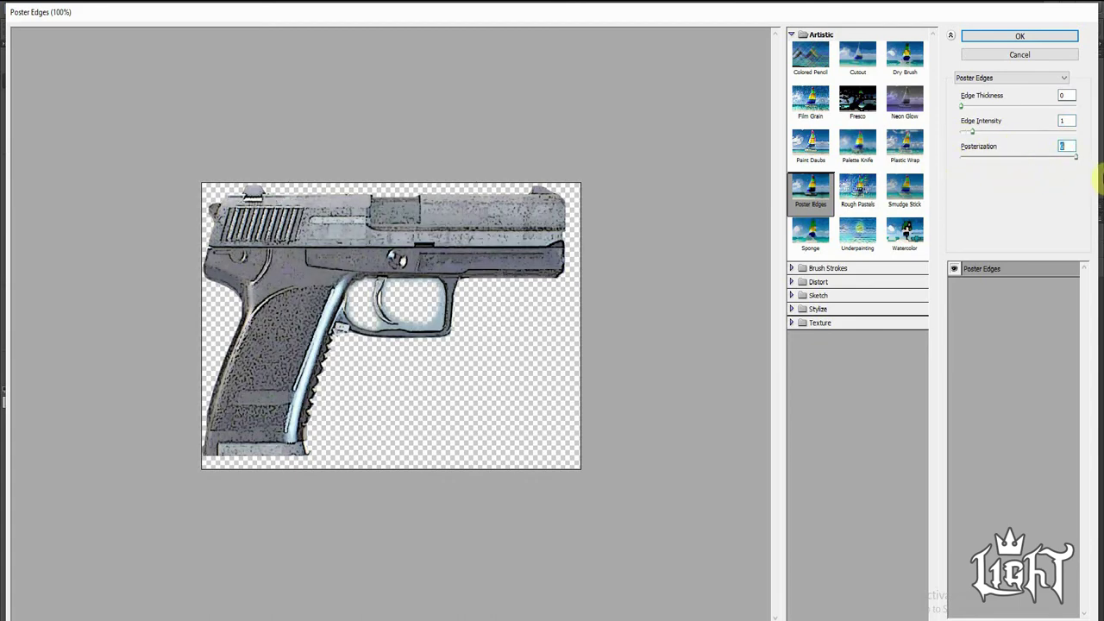
pyautogui.click(1020, 34)
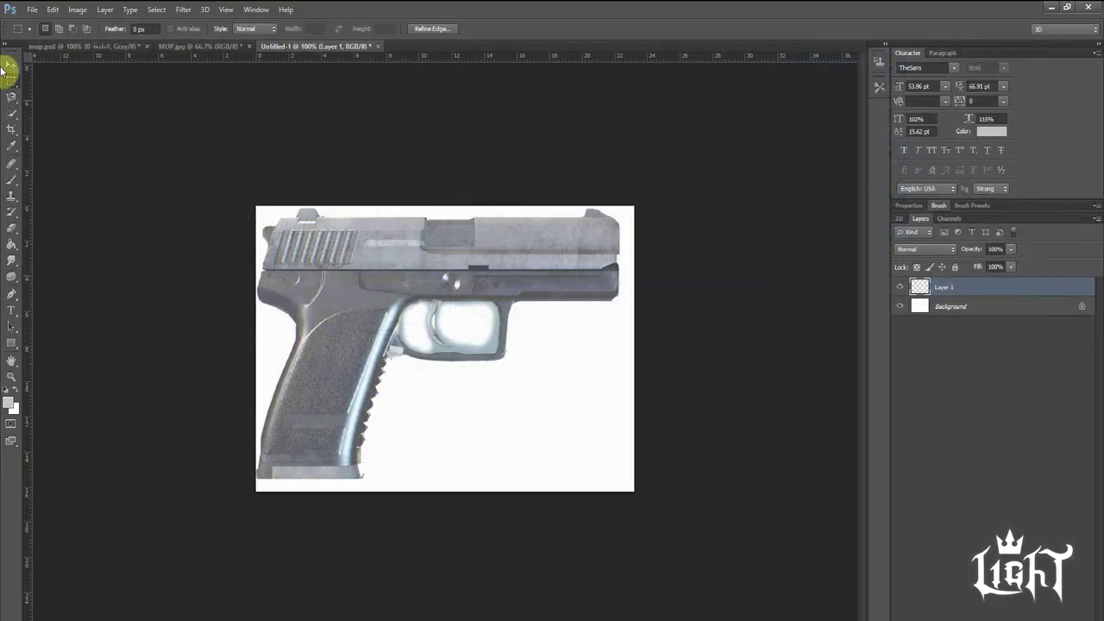
pyautogui.click(11, 64)
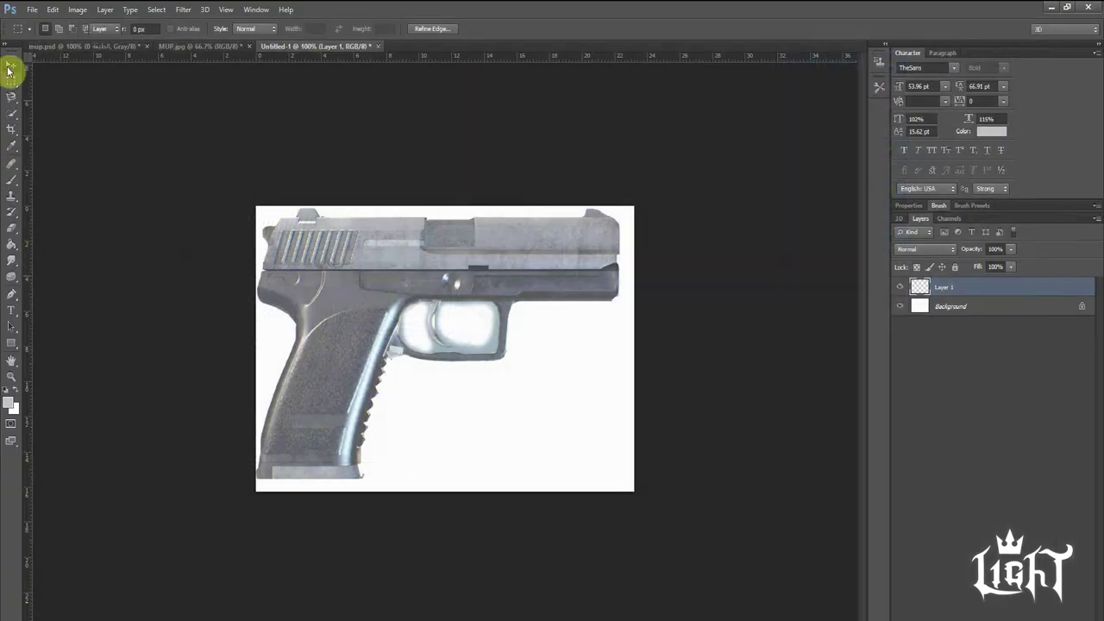
# Step: Nudge the Poster Edges pistol layer a few pixels upward on the white canvas
pyautogui.click(515, 345)
pyautogui.moveTo(512, 347); pyautogui.dragTo(492, 294)
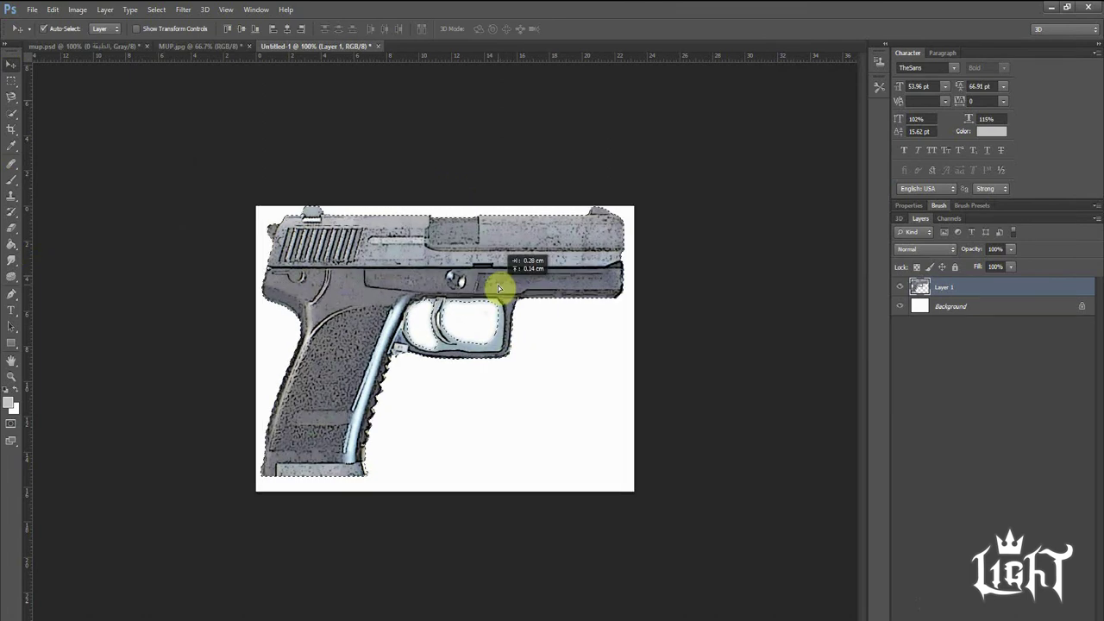
pyautogui.moveTo(491, 294); pyautogui.dragTo(492, 287)
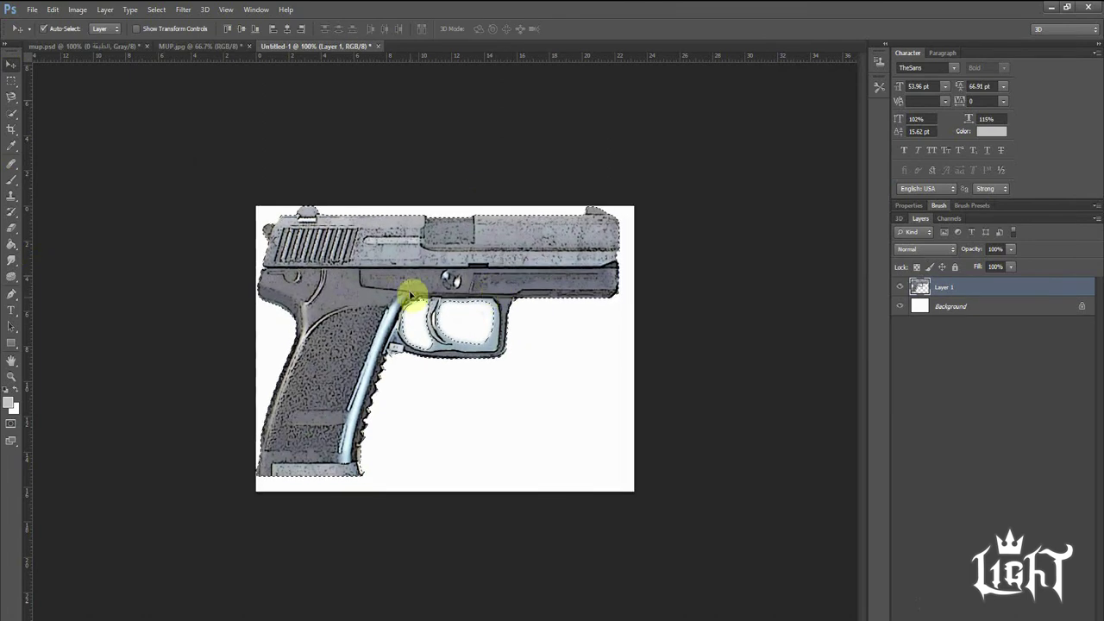
pyautogui.click(11, 81)
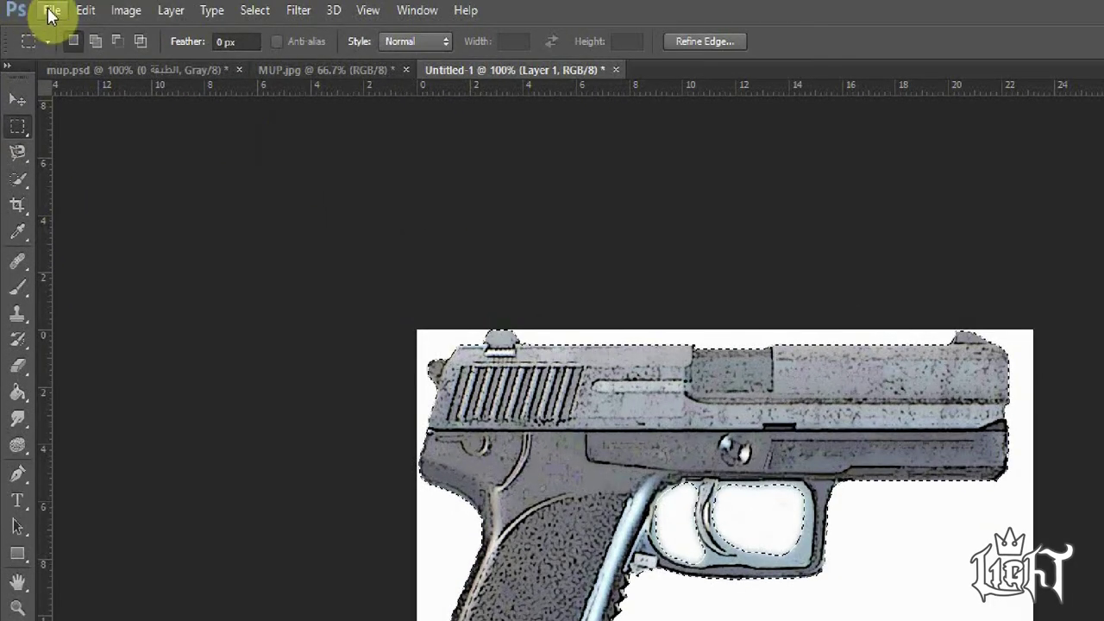
# Step: In Print Settings, switch the page to landscape 11 x 8.5 in orientation
pyautogui.click(31, 9)
pyautogui.click(123, 490)
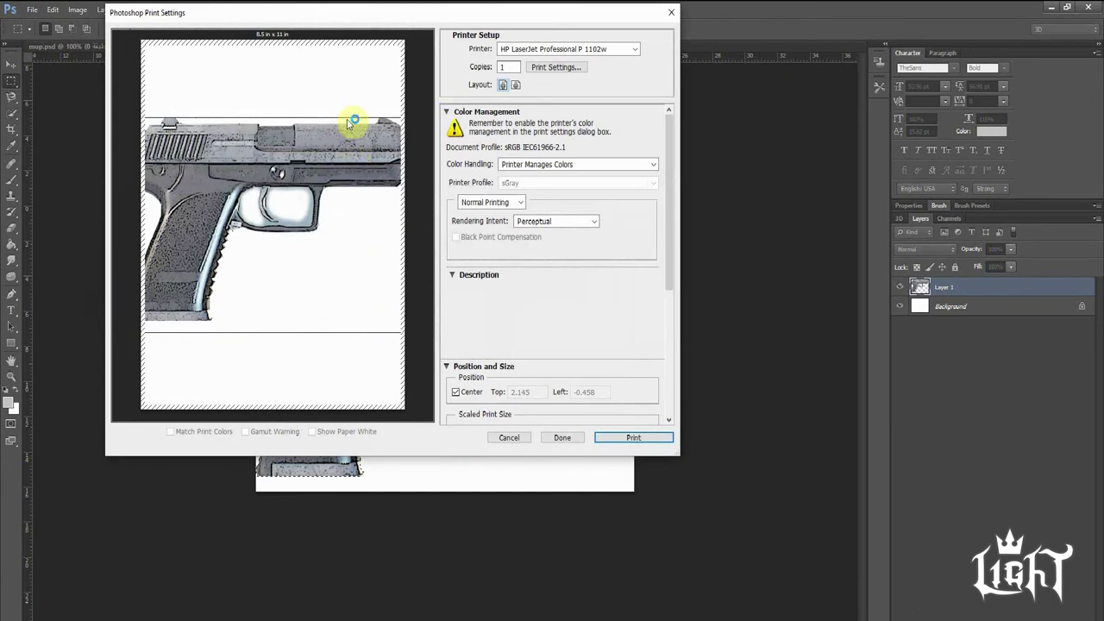
pyautogui.click(515, 86)
# Step: Drag the pistol in the print preview to Top 0.972, Left 1.222
pyautogui.moveTo(288, 116); pyautogui.dragTo(289, 118)
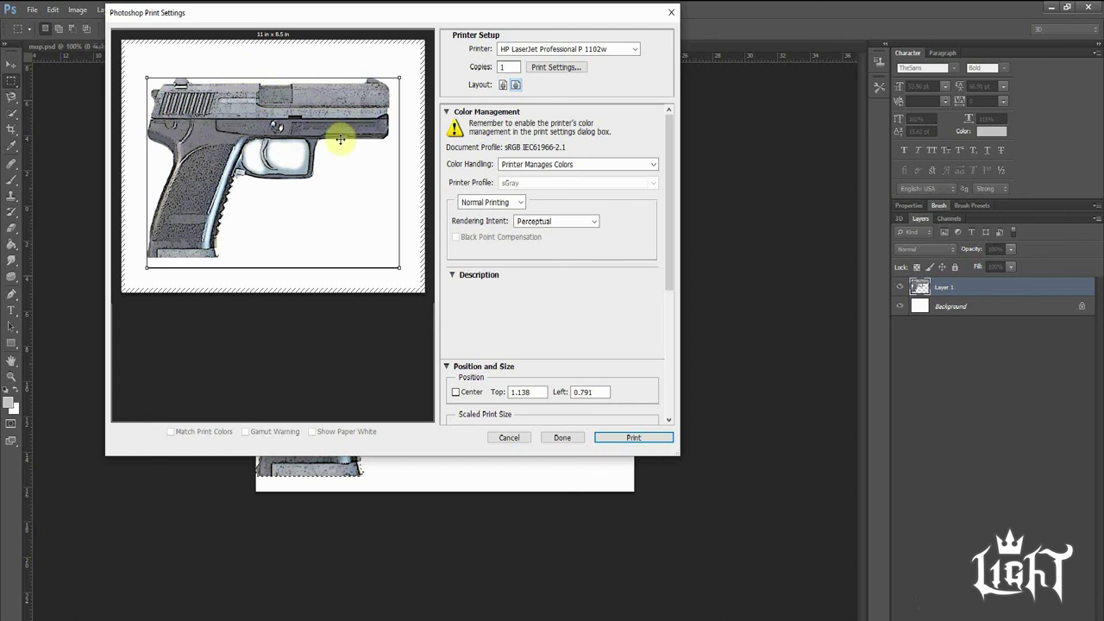
pyautogui.moveTo(350, 123)
pyautogui.mouseDown()
pyautogui.moveTo(185, 134)
pyautogui.moveTo(290, 136)
pyautogui.mouseUp()
pyautogui.moveTo(153, 130); pyautogui.dragTo(207, 118)
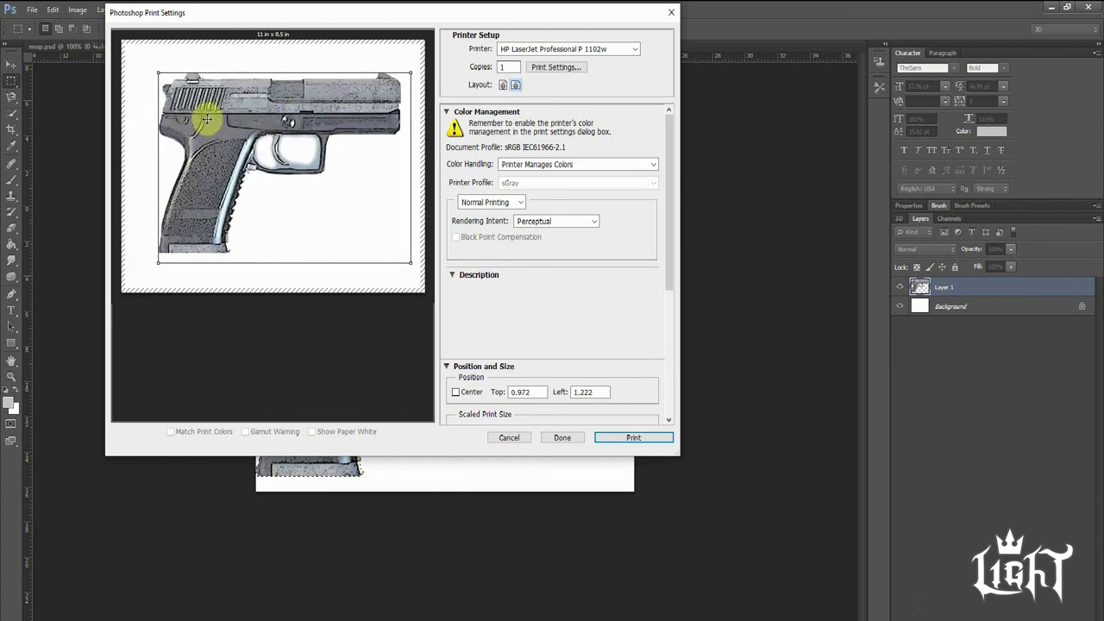